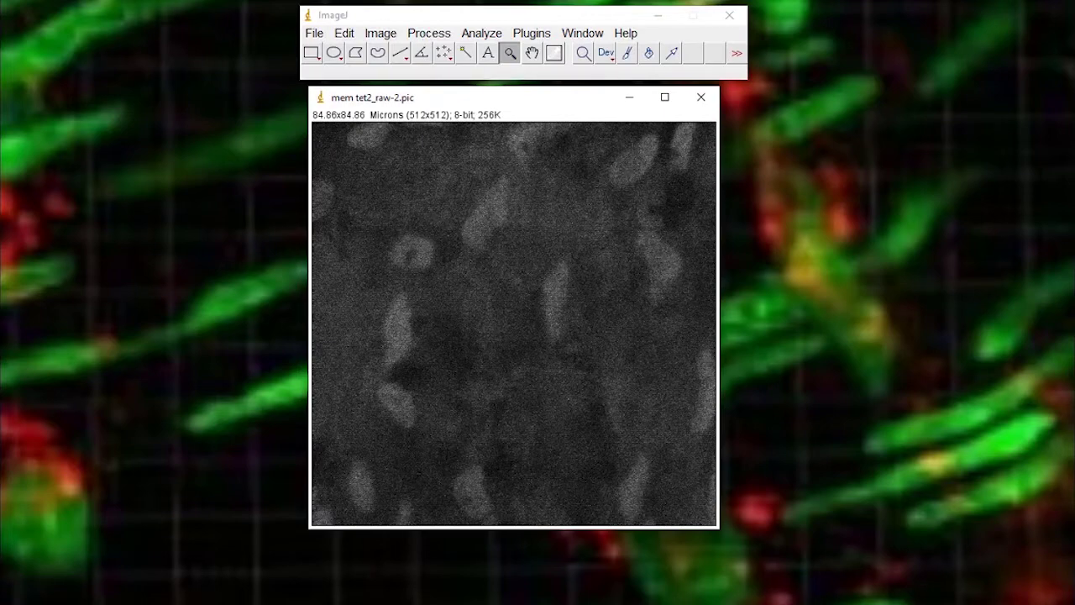
Drag the new mem tet2_raw-3.pic duplicate window over the original image.
left_click_drag(975, 193, 459, 150)
Enhance the raw-3 copy's contrast with 0.3% saturated pixels and Normalize.
left_click(427, 35)
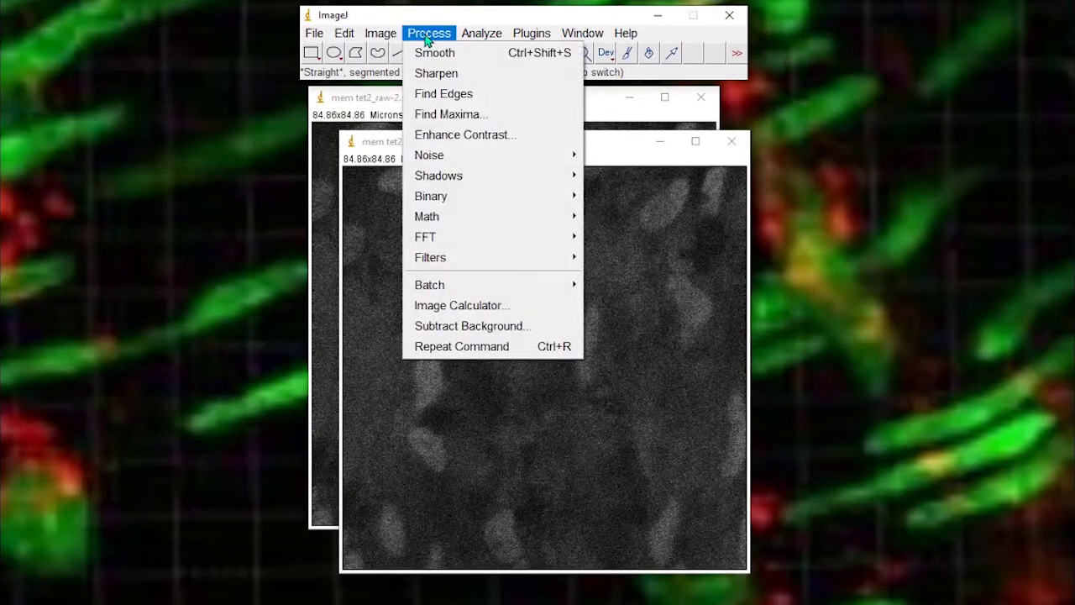
left_click(461, 132)
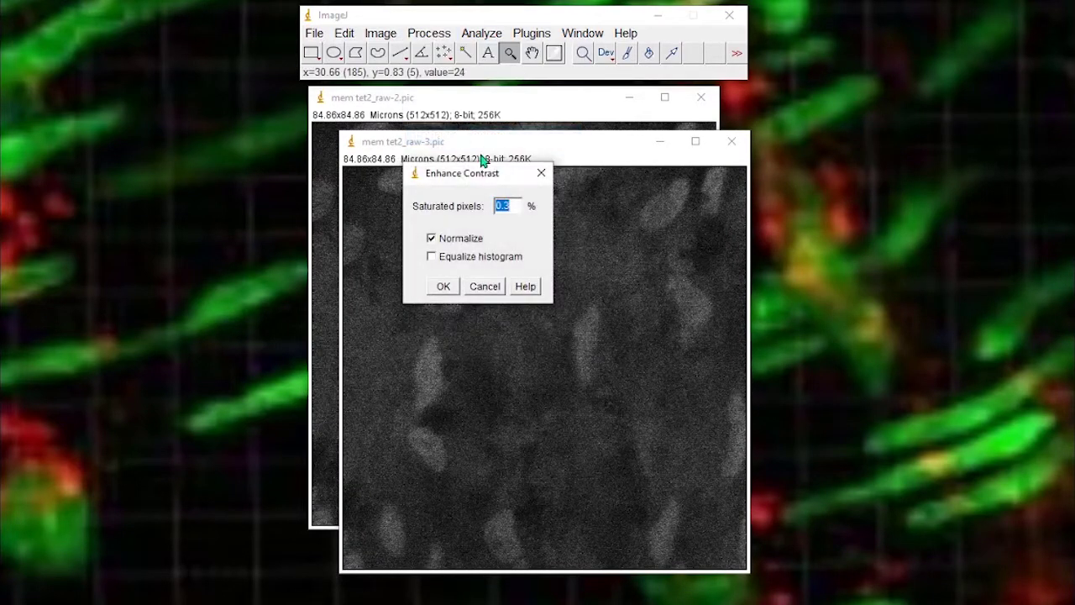
left_click(443, 288)
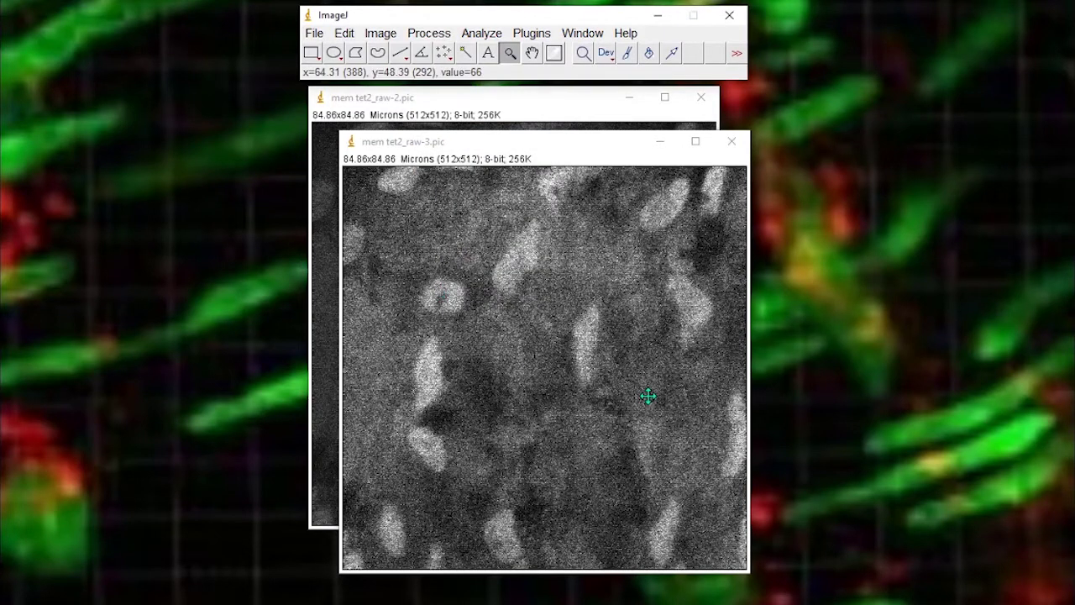
Arrange the brightened copy to the right of the original so they sit side by side.
left_click_drag(539, 144, 687, 132)
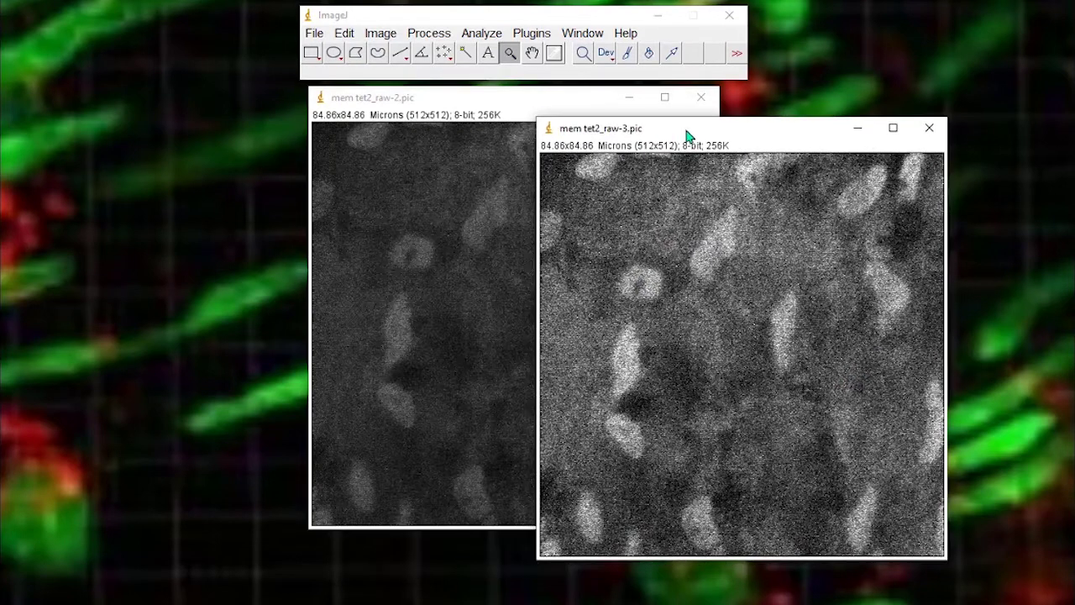
left_click_drag(506, 103, 293, 108)
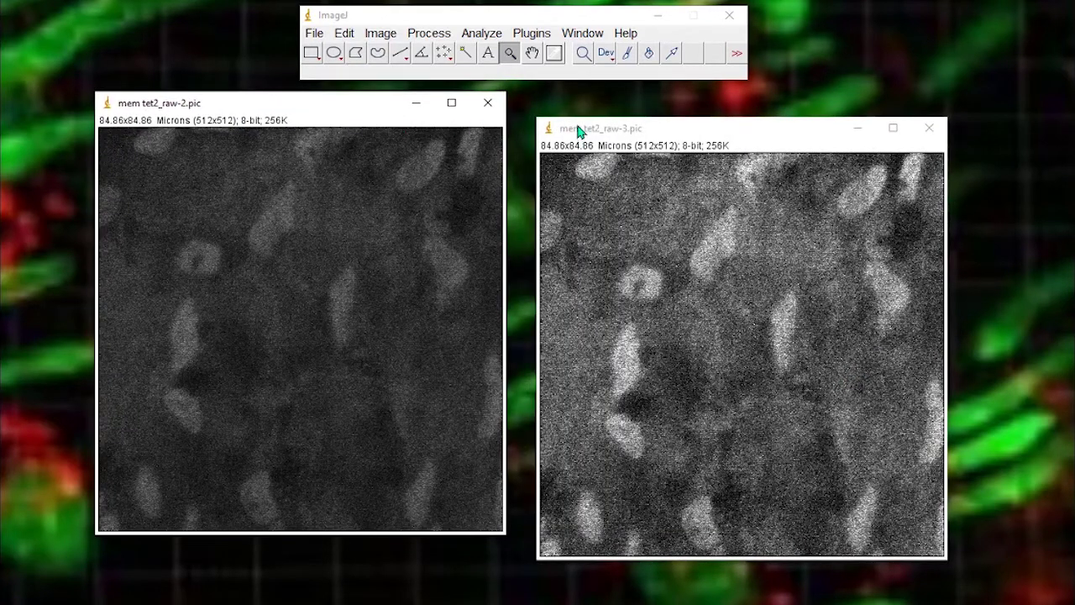
left_click_drag(579, 133, 554, 114)
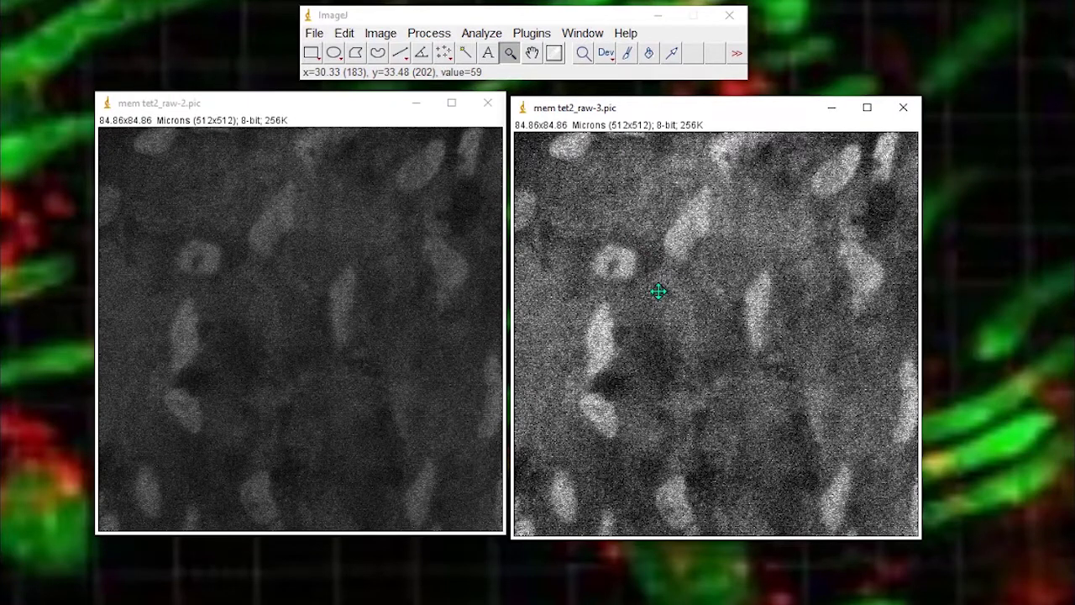
left_click_drag(685, 112, 683, 108)
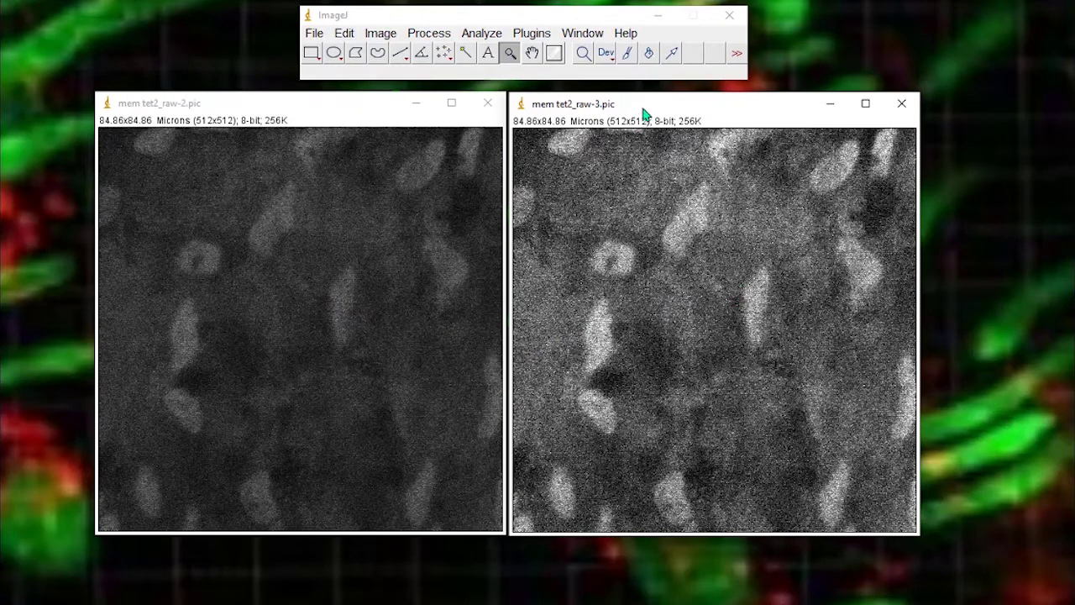
Apply Process > Smooth to the brightened mem tet2_raw-3.pic copy.
left_click(420, 34)
mouse_move(391, 36)
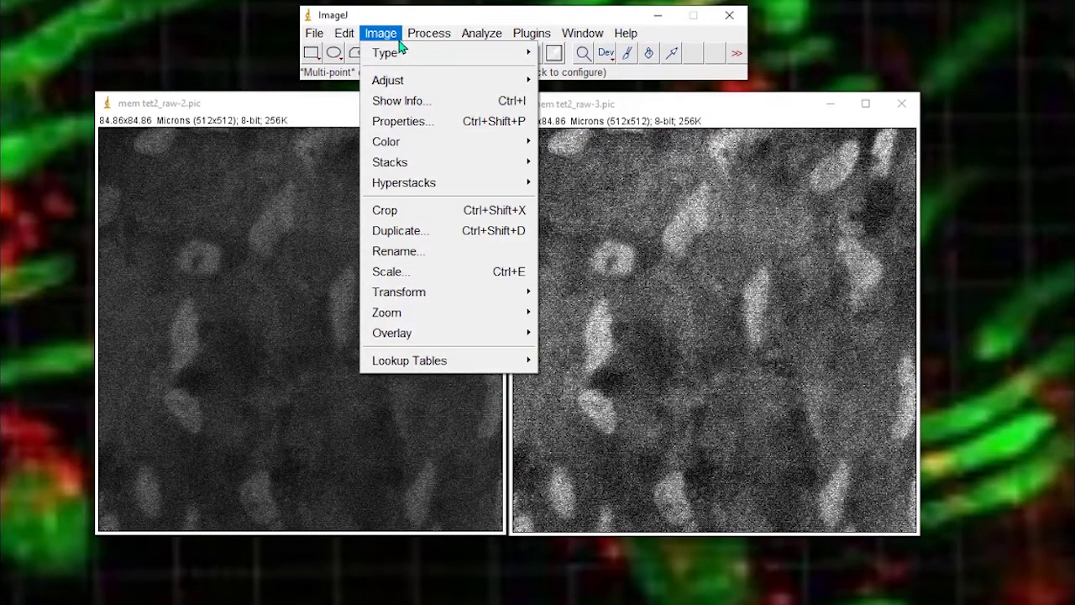
mouse_move(411, 80)
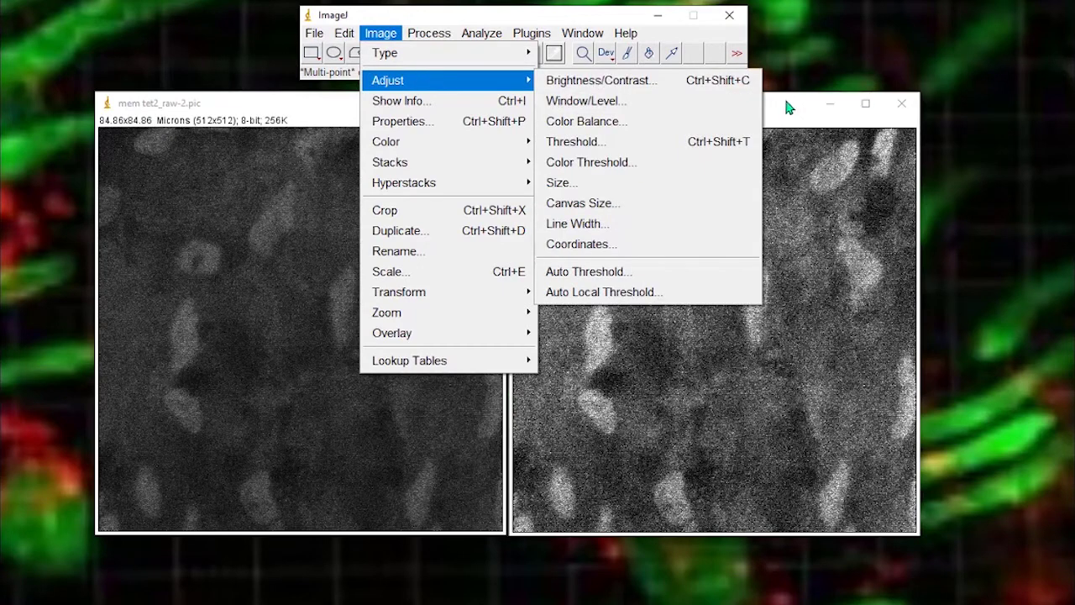
left_click(783, 96)
left_click(420, 36)
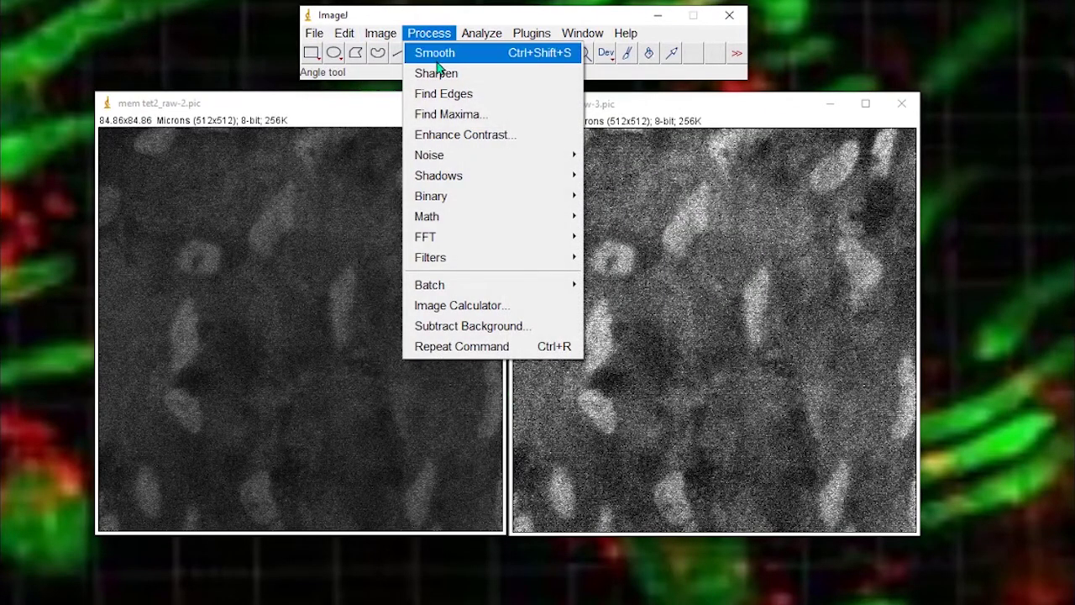
left_click(436, 54)
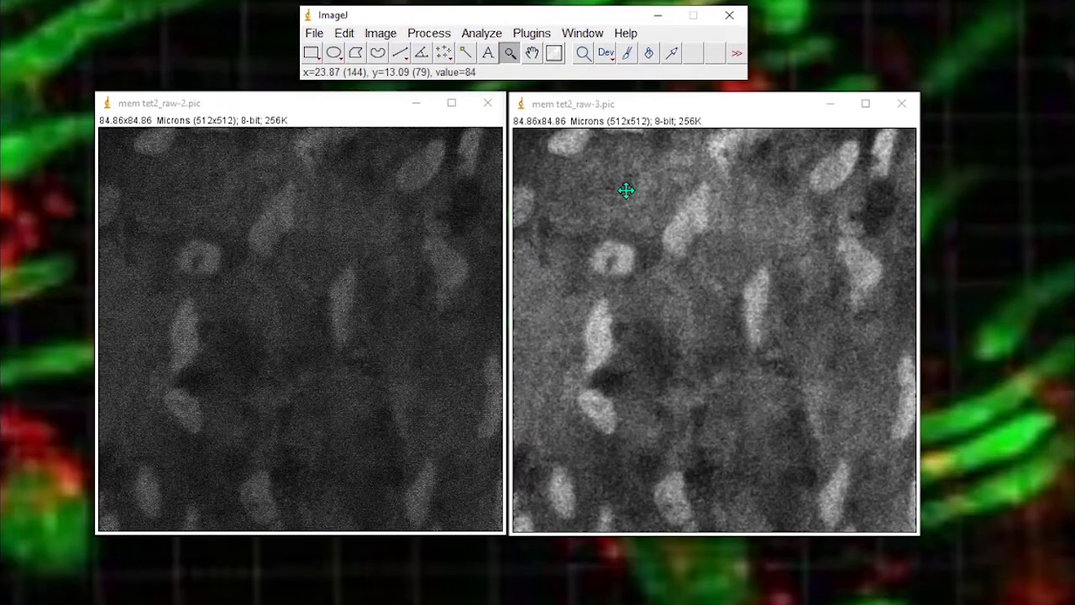
left_click(619, 106)
left_click(383, 35)
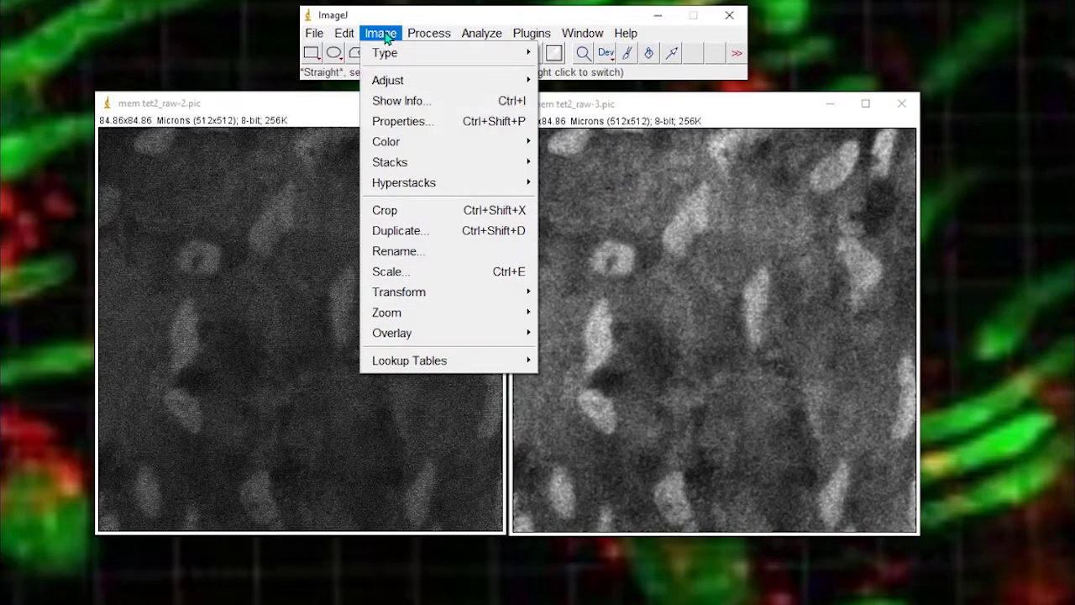
Open Threshold on the smoothed copy and try the Default and Intermodes methods.
mouse_move(395, 80)
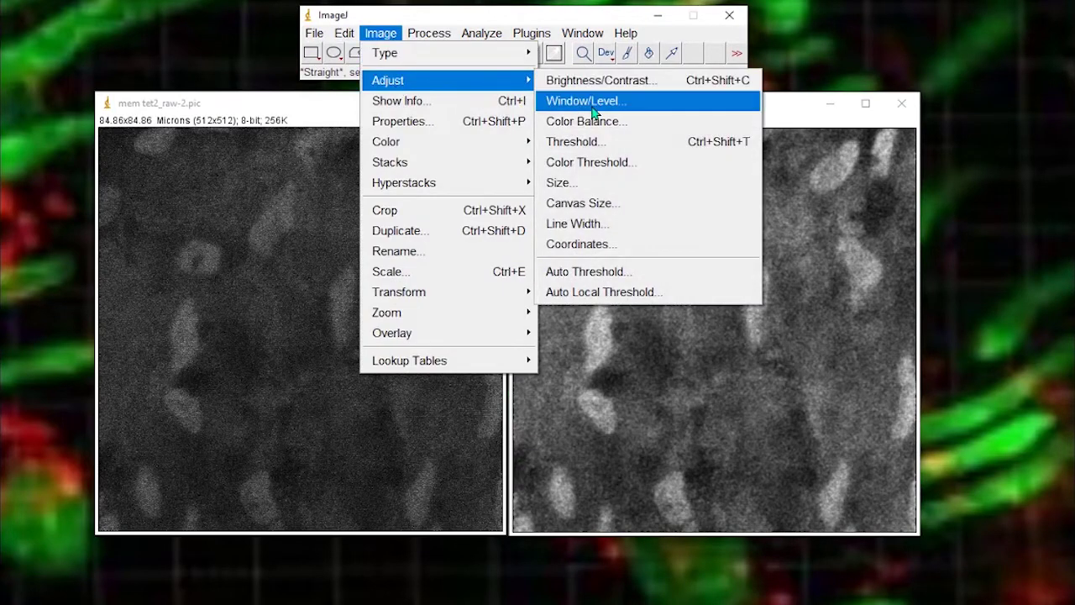
left_click(593, 143)
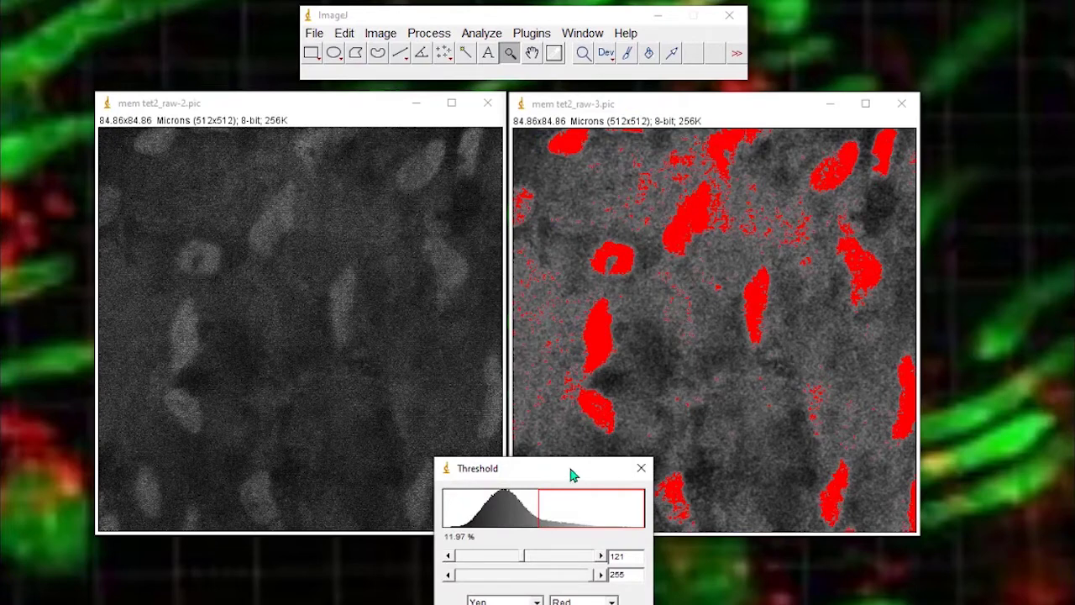
left_click_drag(576, 475, 596, 432)
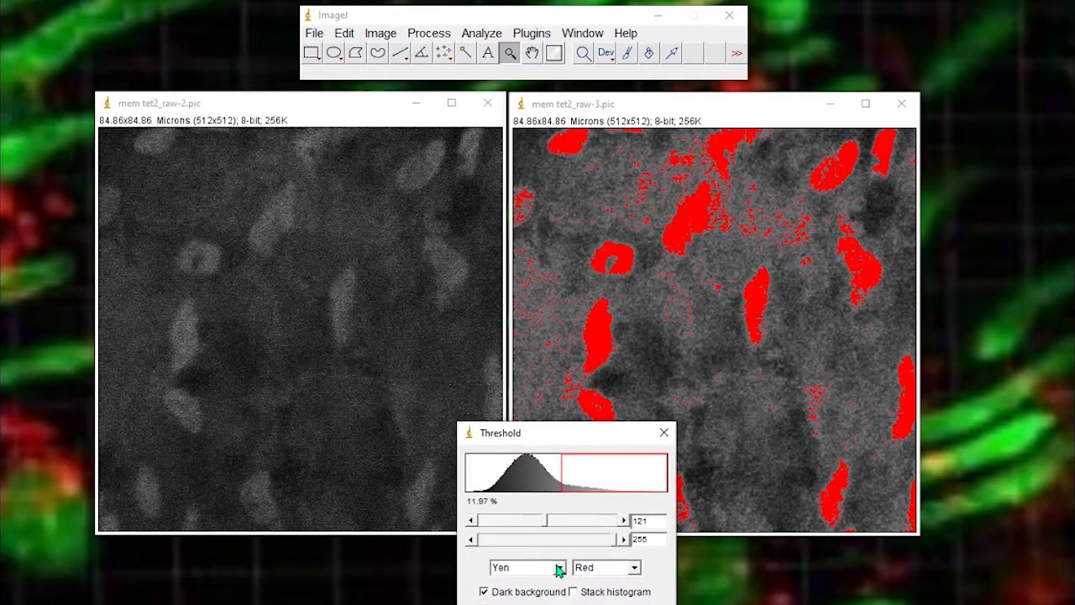
left_click(559, 569)
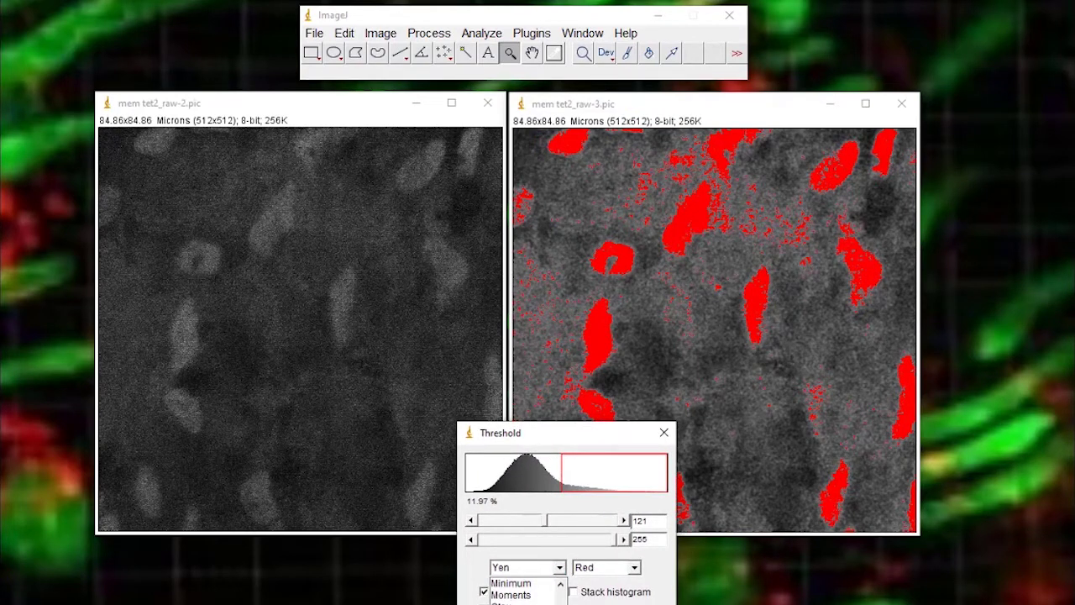
scroll(516, 588, "up", 3)
left_click(512, 581)
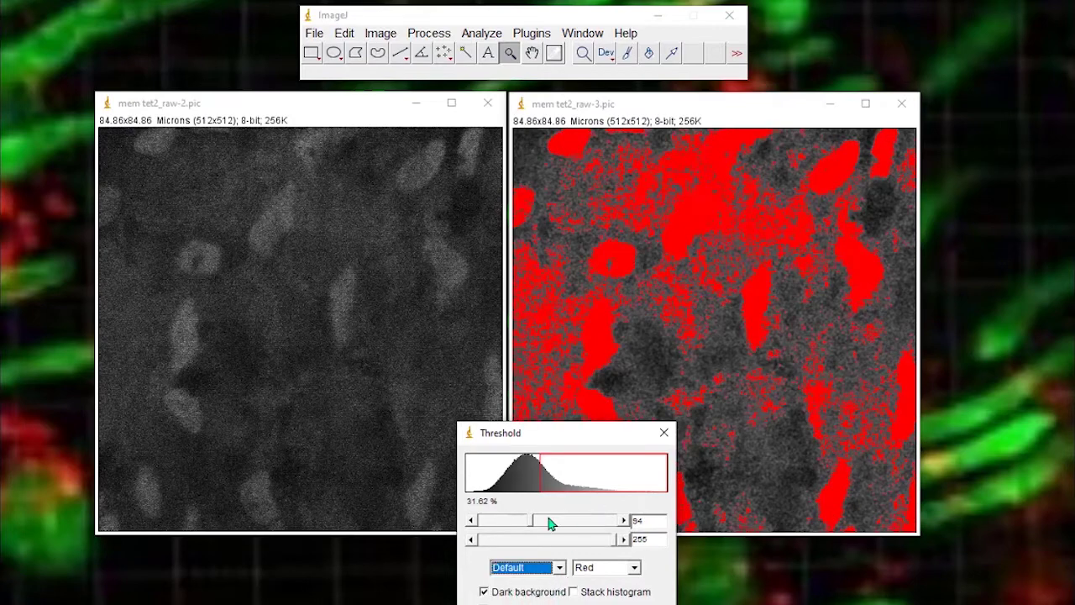
mouse_move(533, 523)
left_mouse_down()
mouse_move(545, 524)
mouse_move(537, 528)
left_mouse_up()
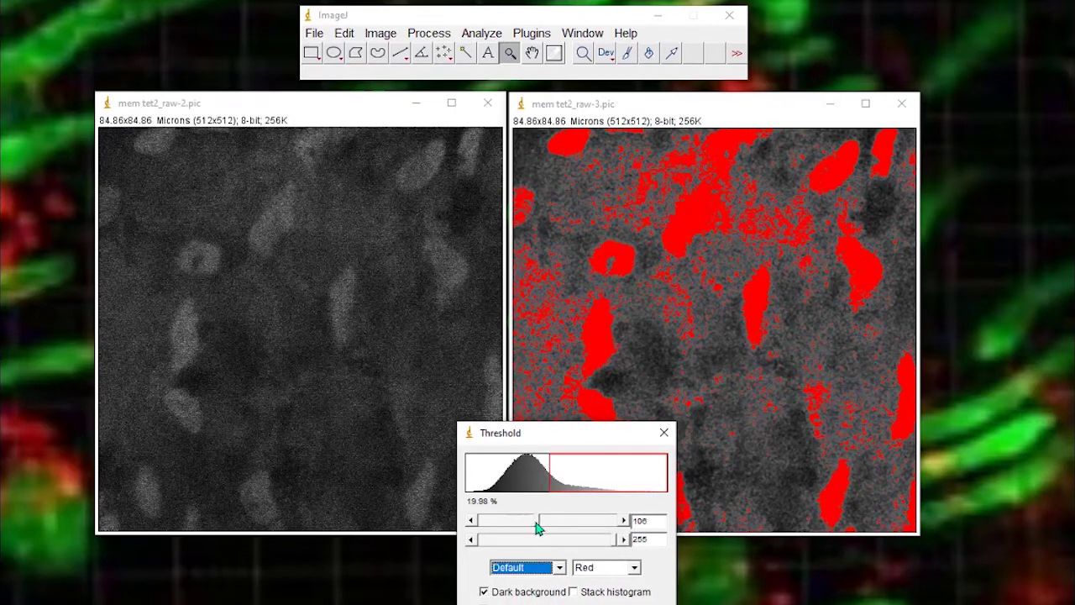
left_click(558, 567)
left_click(517, 600)
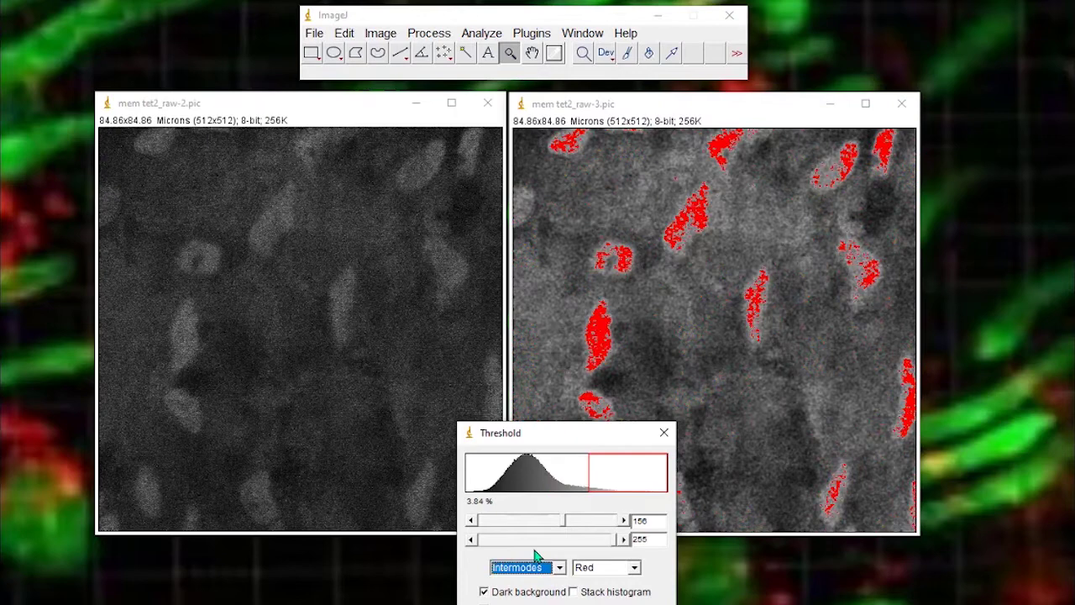
left_click_drag(563, 522, 540, 531)
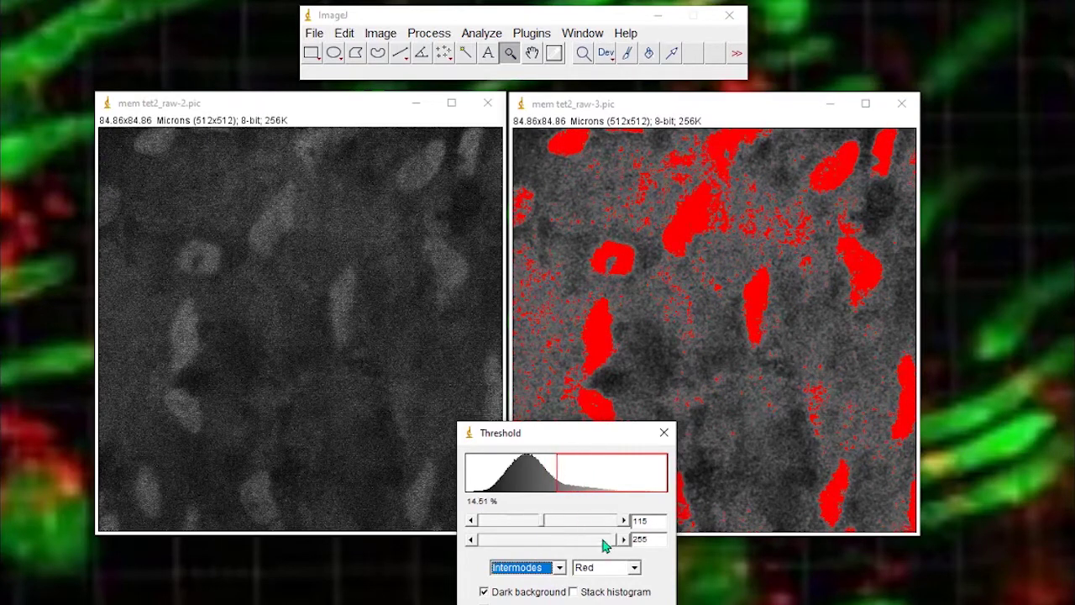
Choose the Yen method, nudge the lower cutoff up, and apply it as a binary mask.
left_click(558, 568)
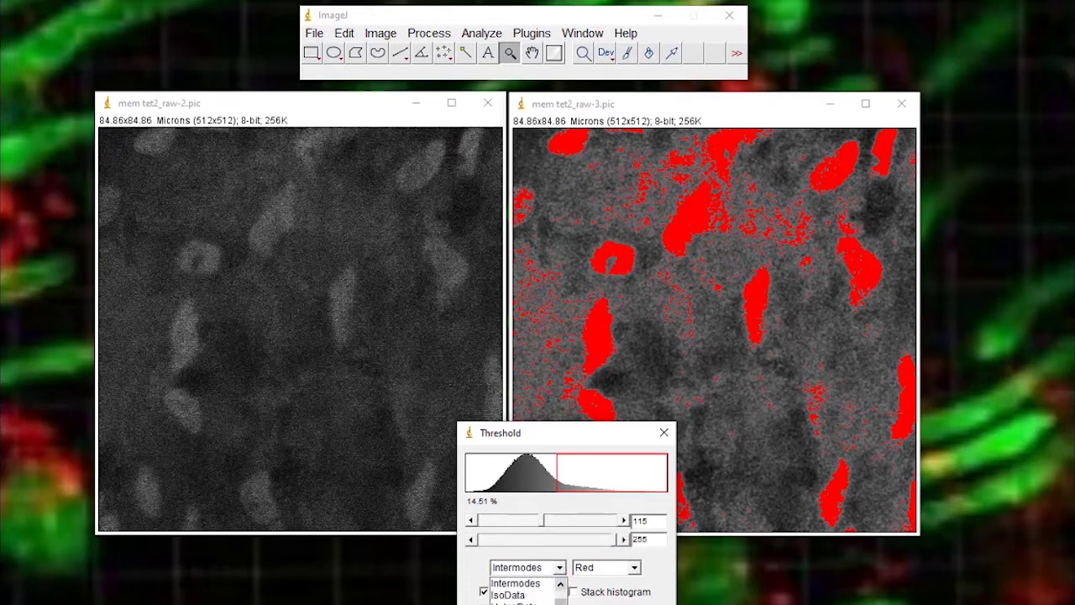
scroll(524, 592, "down", 3)
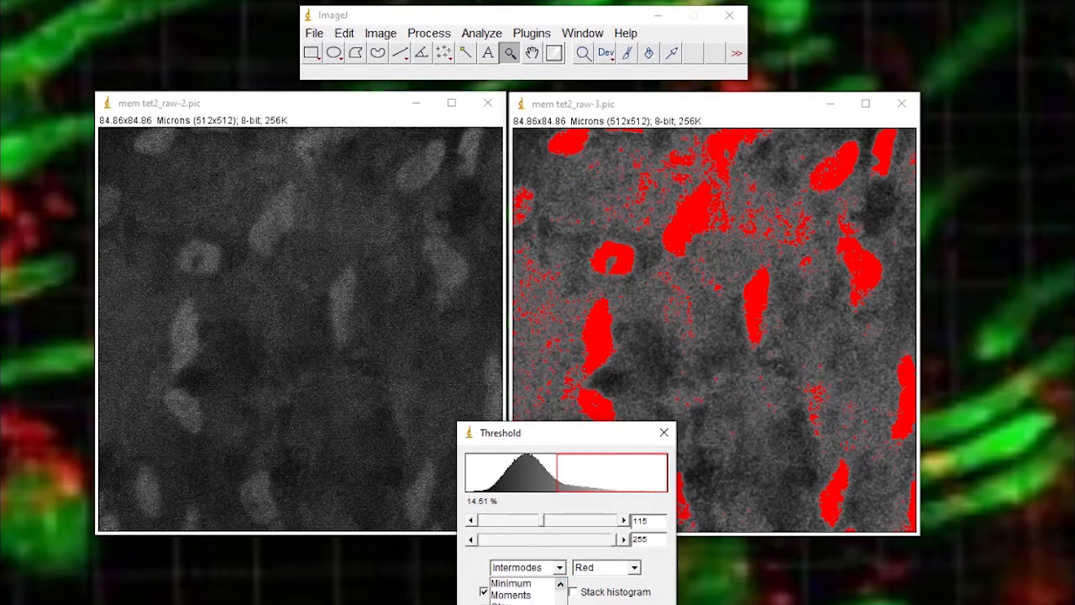
left_click(516, 597)
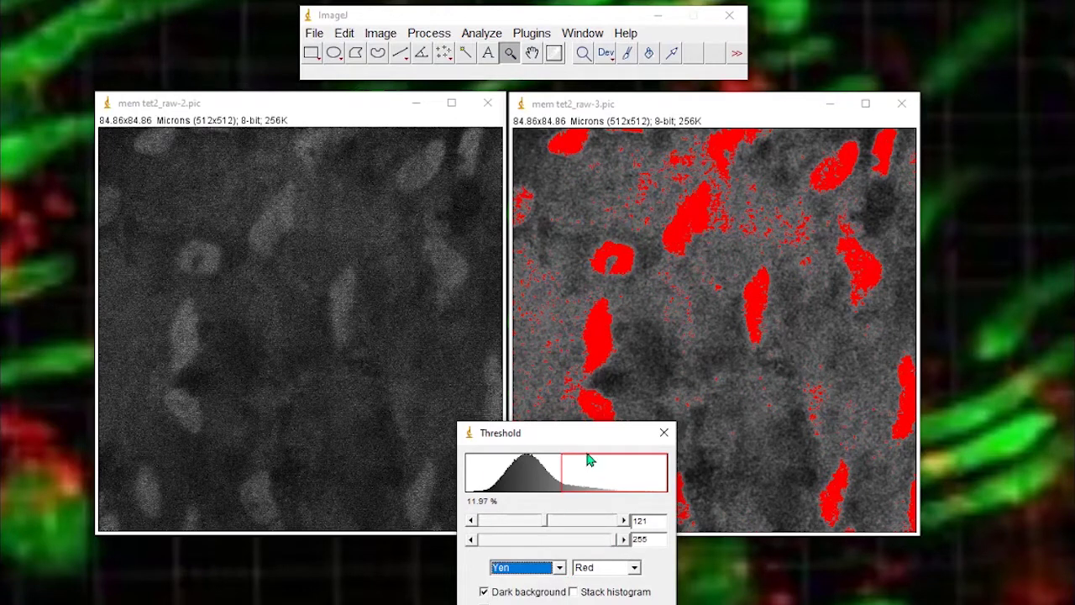
left_click_drag(546, 521, 548, 523)
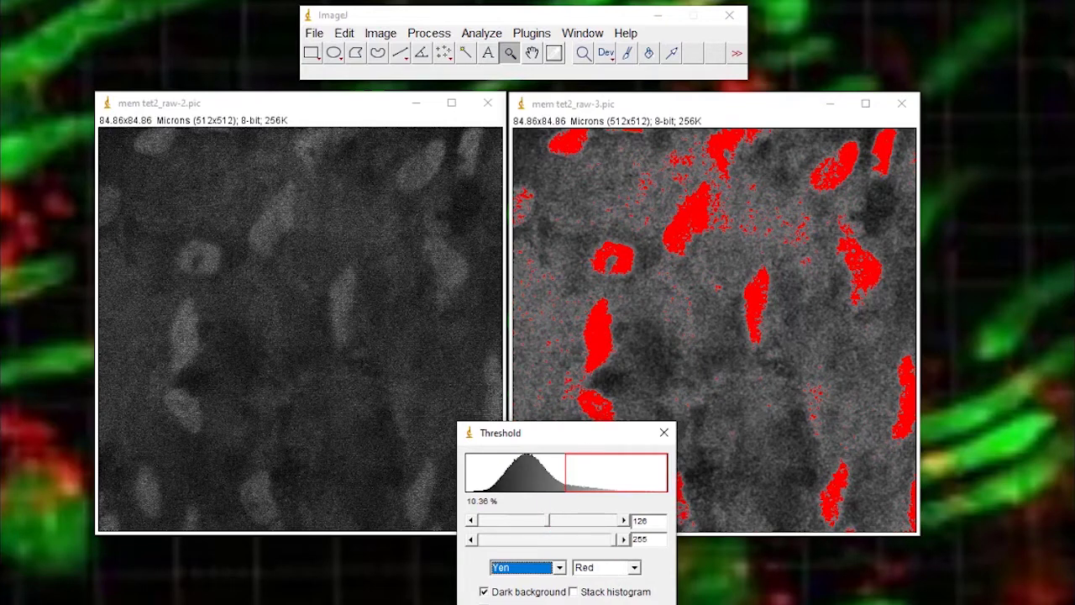
left_click(548, 604)
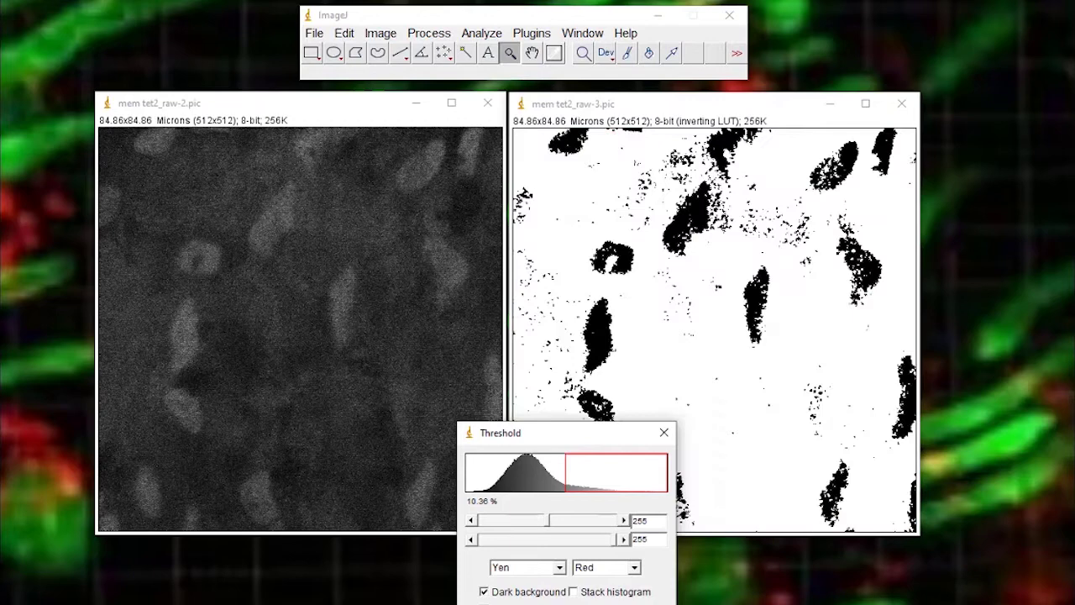
left_click_drag(585, 429, 473, 360)
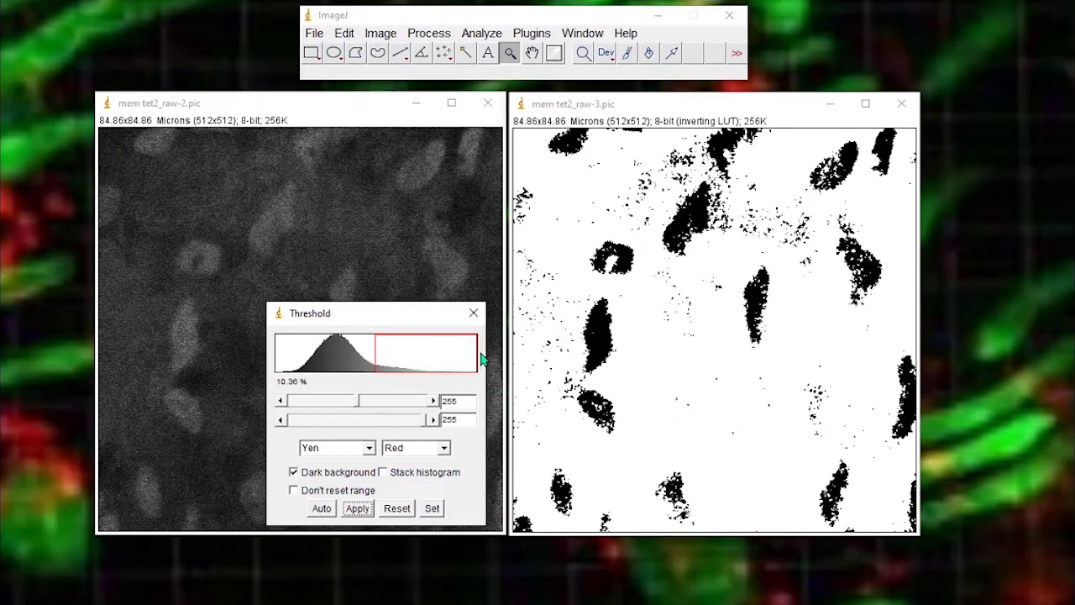
Close the Threshold dialog and erode the binary mask to strip small specks.
left_click(473, 312)
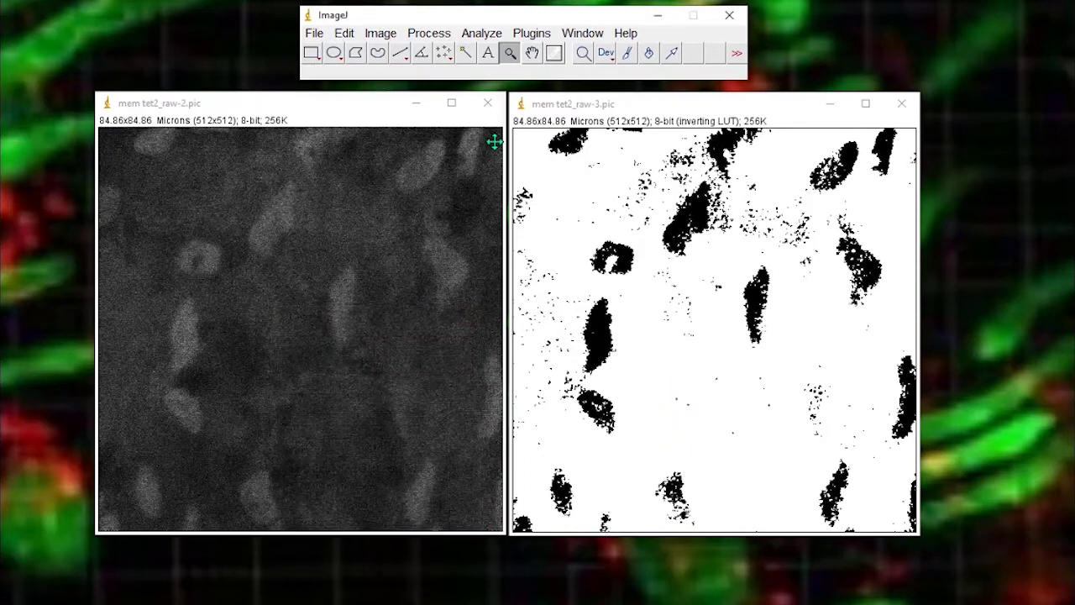
left_click(431, 34)
left_click(631, 100)
key("ctrl+w")
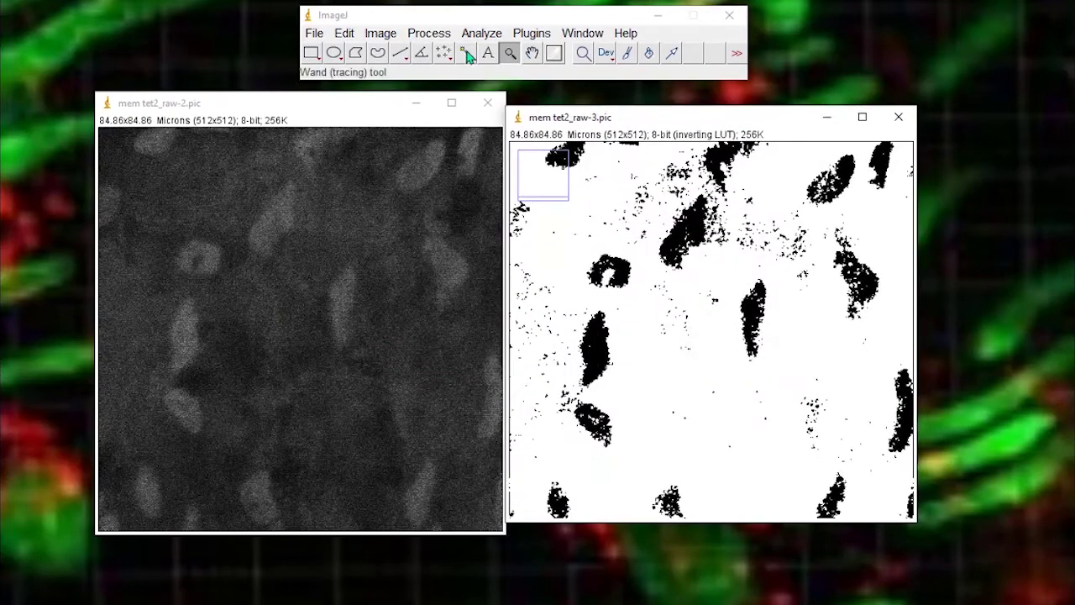
left_click(432, 32)
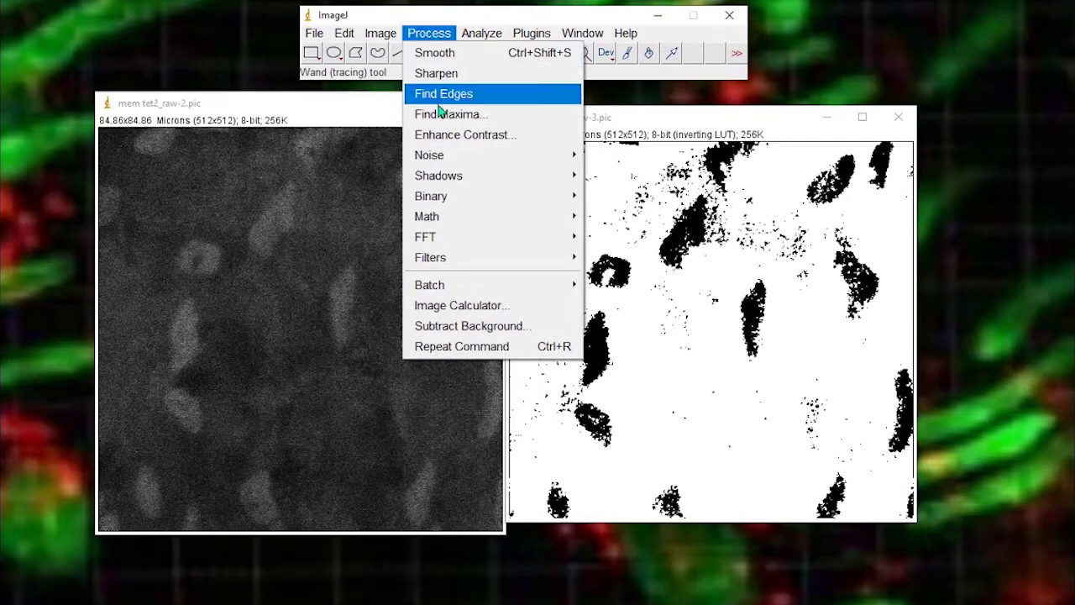
mouse_move(445, 197)
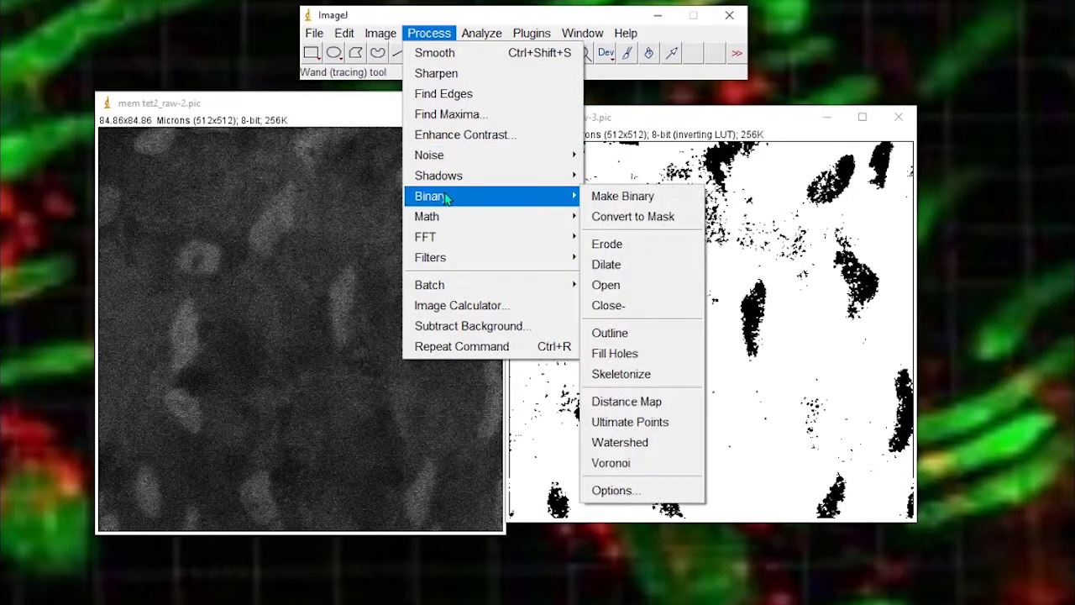
left_click(630, 243)
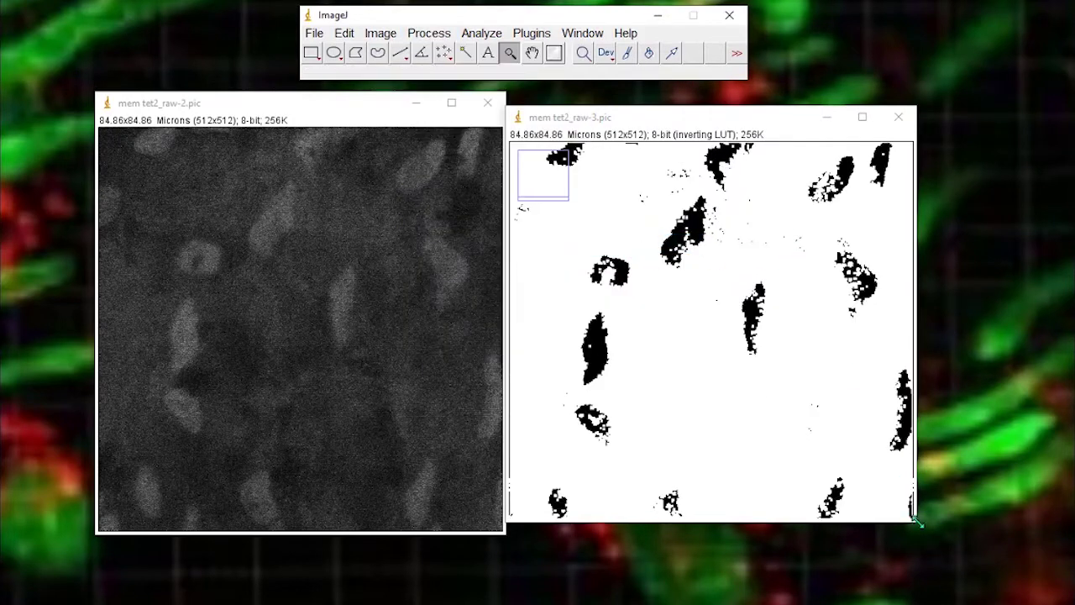
left_click_drag(915, 522, 940, 548)
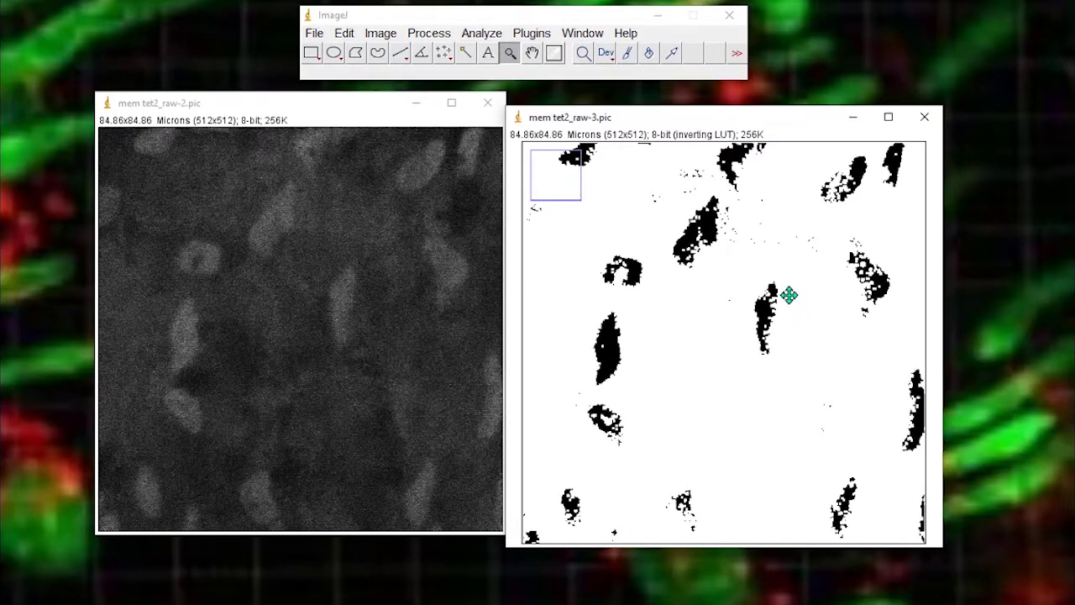
Dilate the mask to regrow the cell shapes and reposition its window.
left_click(482, 36)
mouse_move(440, 33)
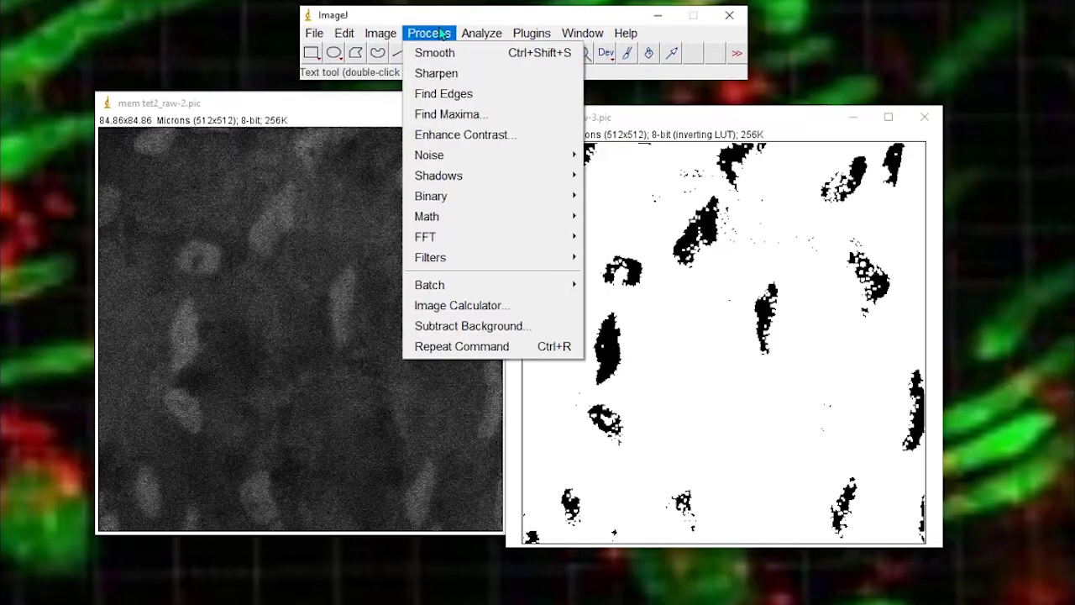
mouse_move(452, 159)
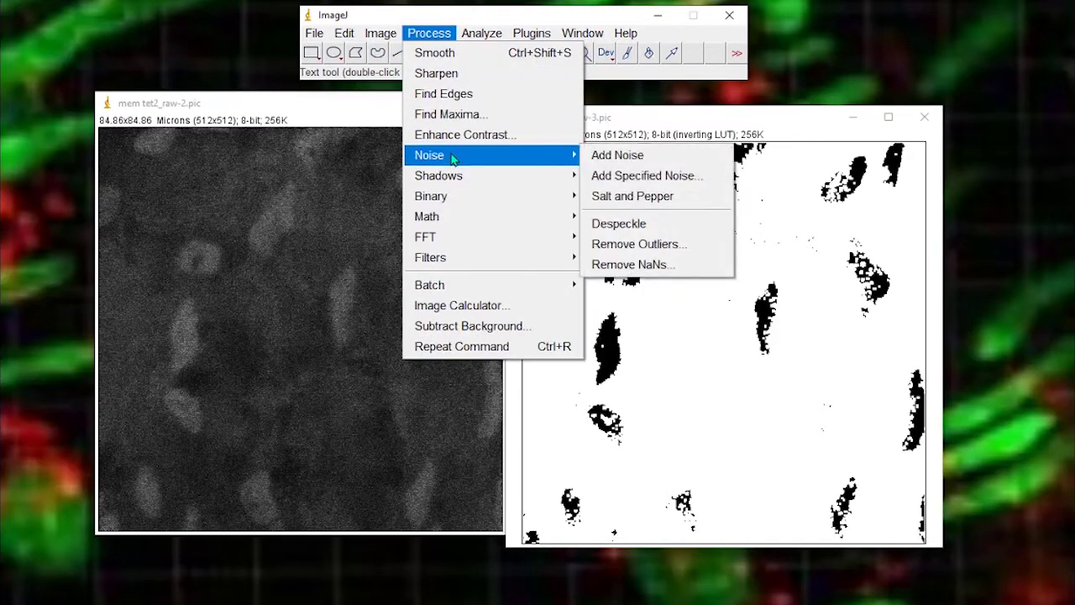
mouse_move(456, 200)
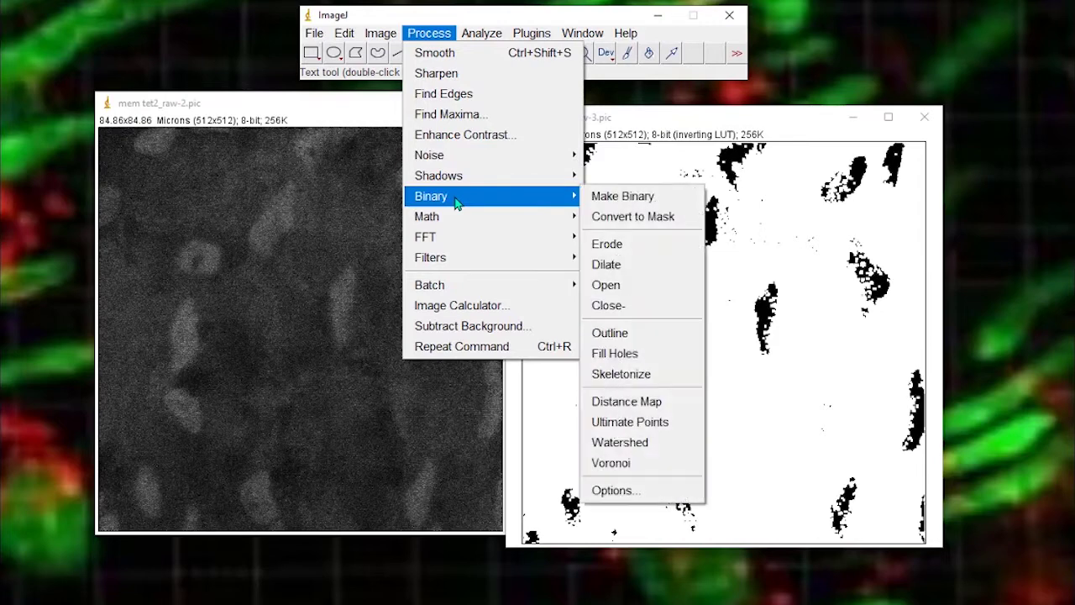
left_click(625, 266)
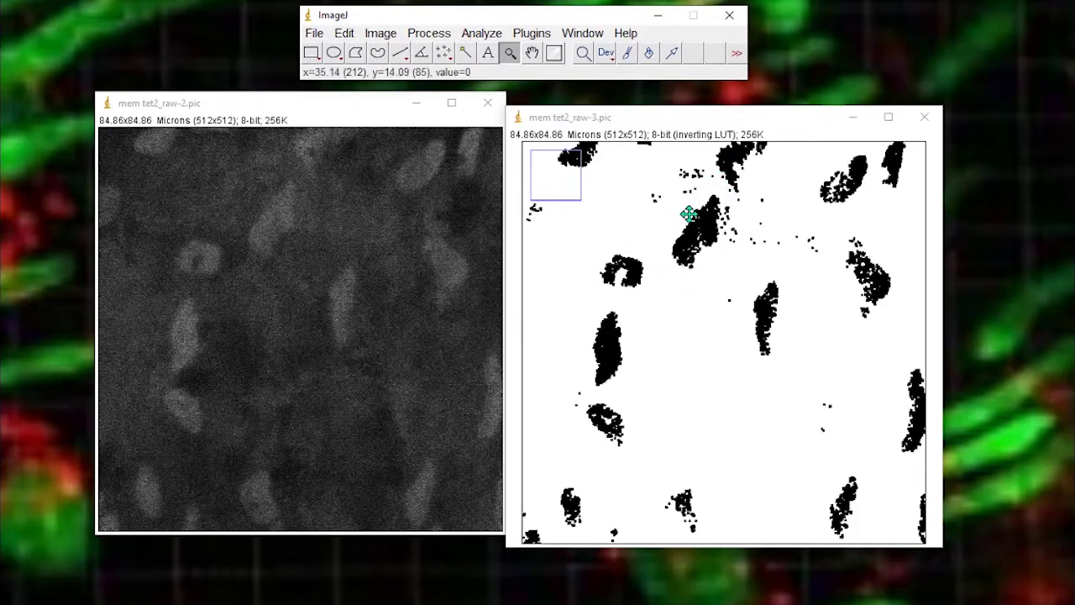
left_click(708, 116)
left_click_drag(708, 117, 718, 107)
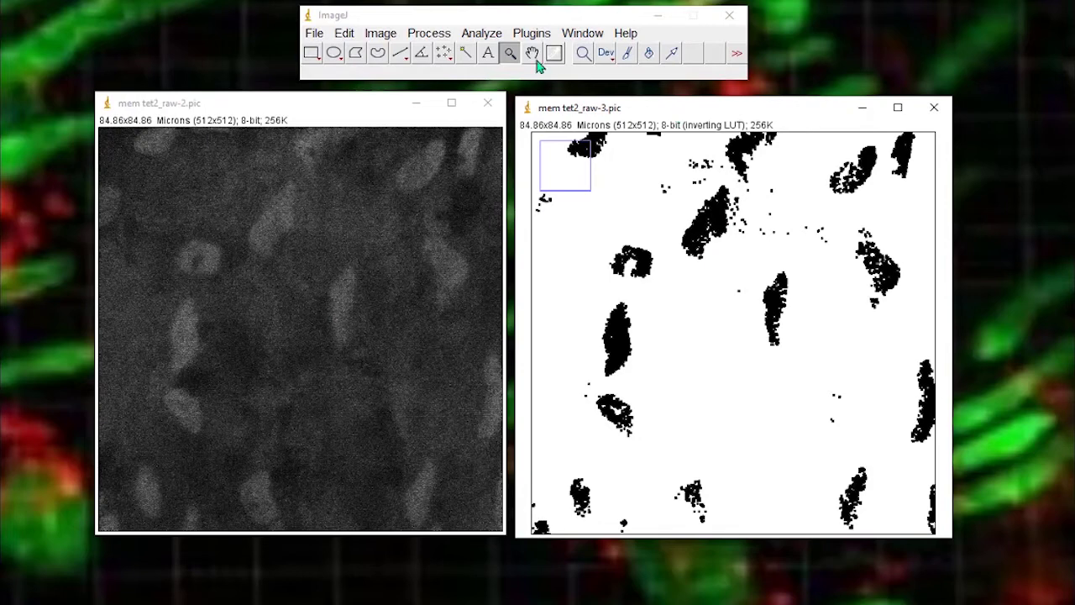
In Image Calculator, set Image1 mem tet2_raw-3.pic, Operation AND, Image2 mem tet2_raw-2.pic, new window.
left_click(433, 33)
mouse_move(451, 243)
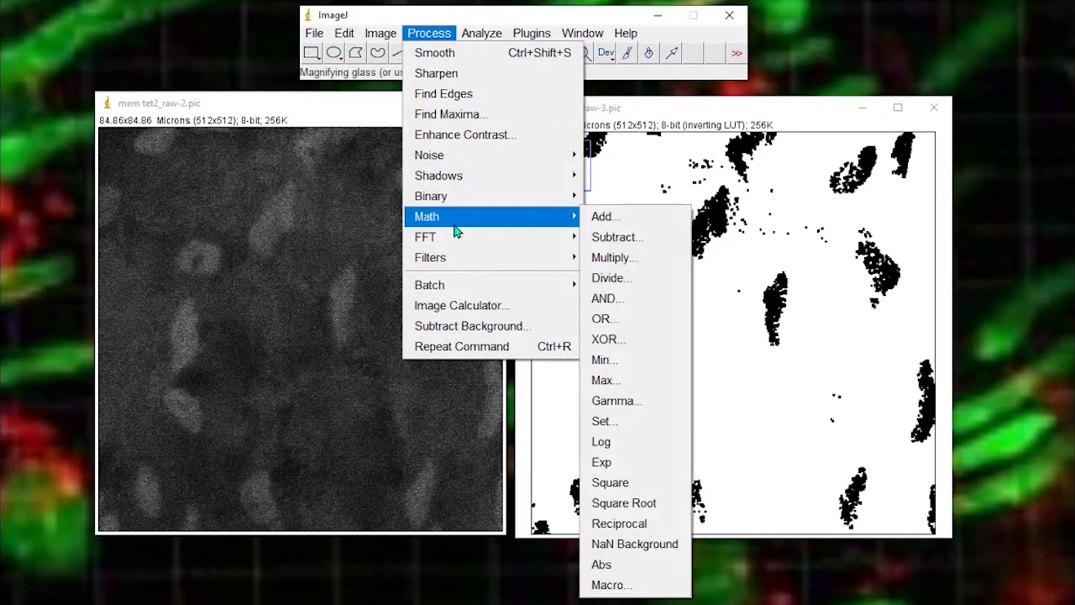
mouse_move(460, 209)
left_click(461, 305)
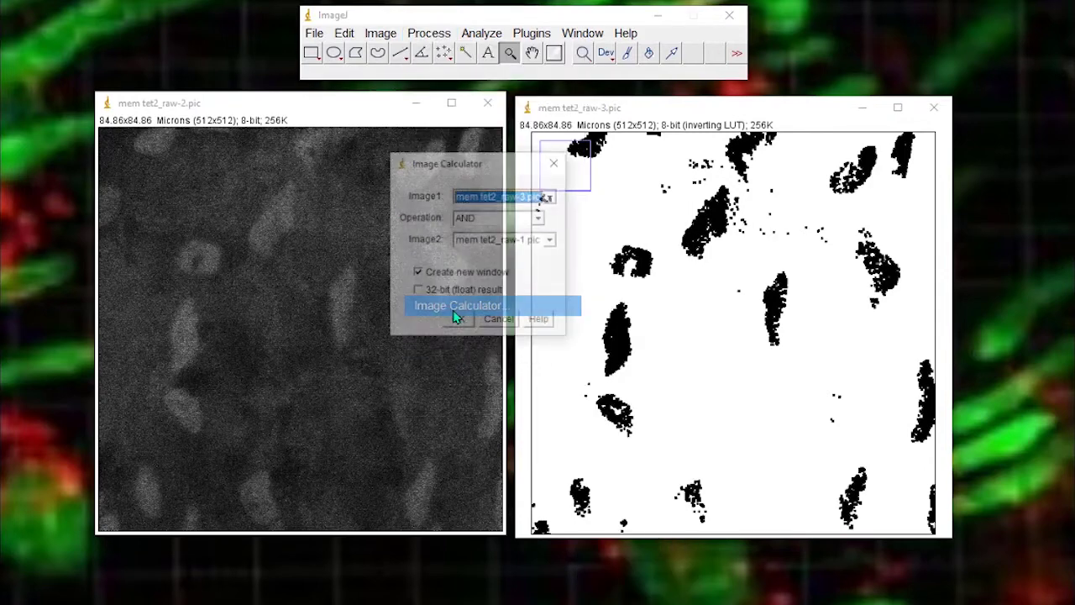
left_click_drag(474, 172, 547, 186)
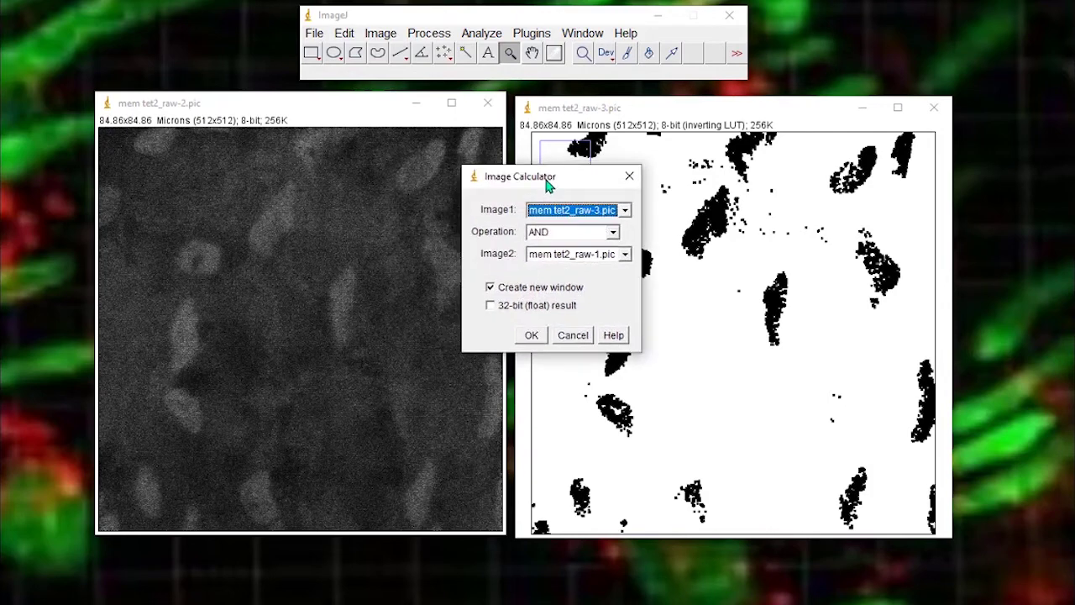
left_click(625, 212)
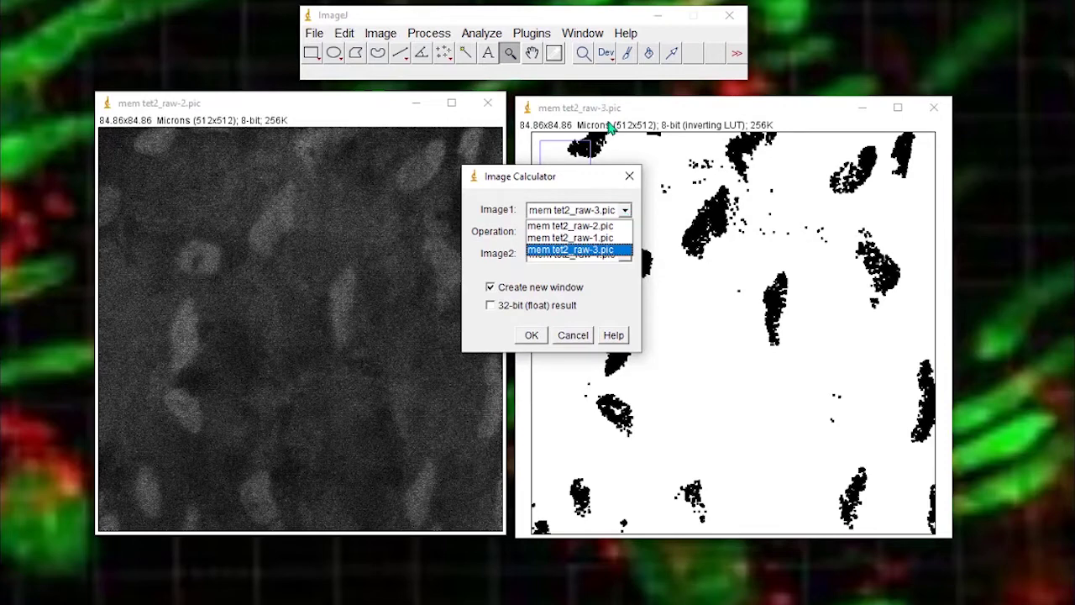
left_click(612, 250)
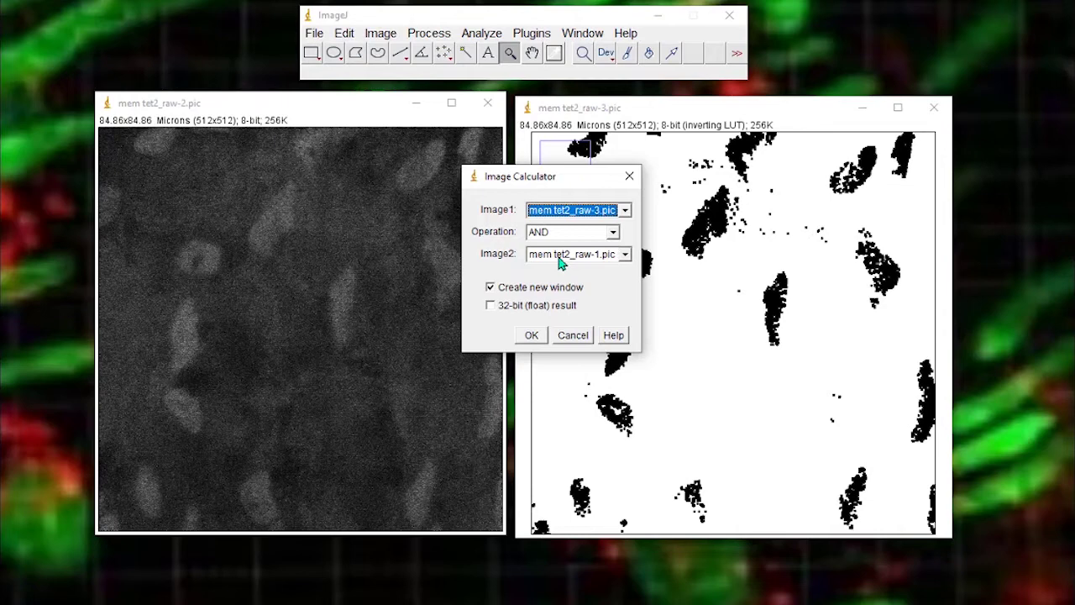
left_click(566, 256)
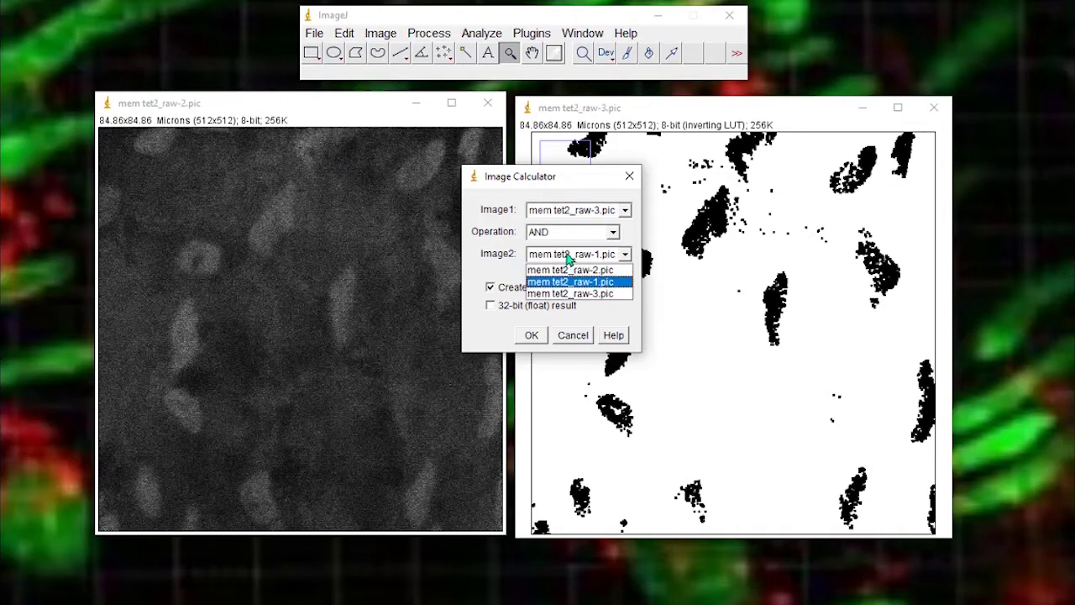
left_click(573, 275)
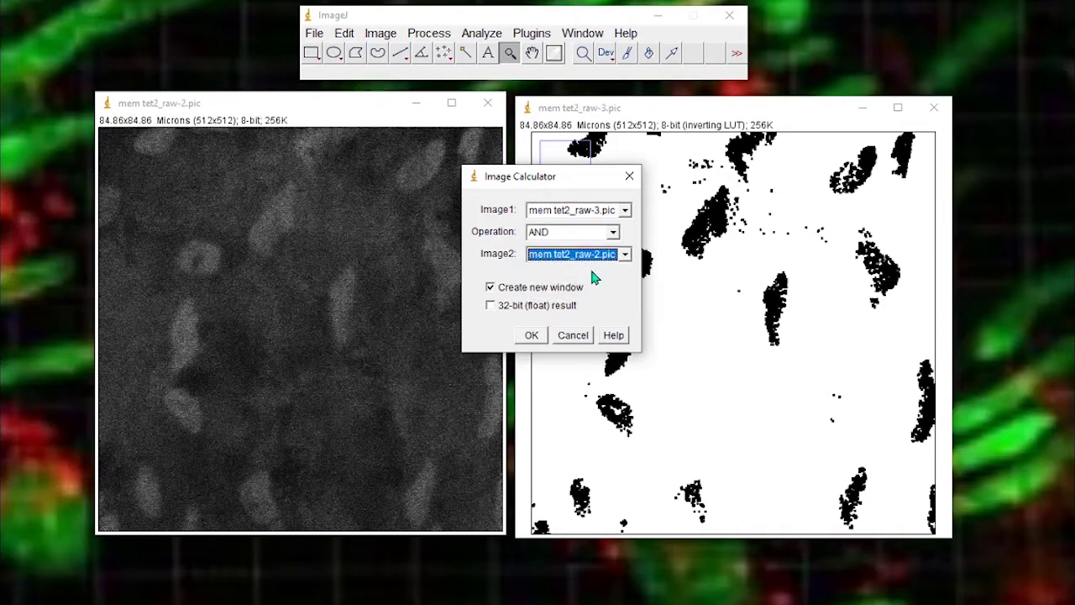
left_click_drag(573, 178, 569, 282)
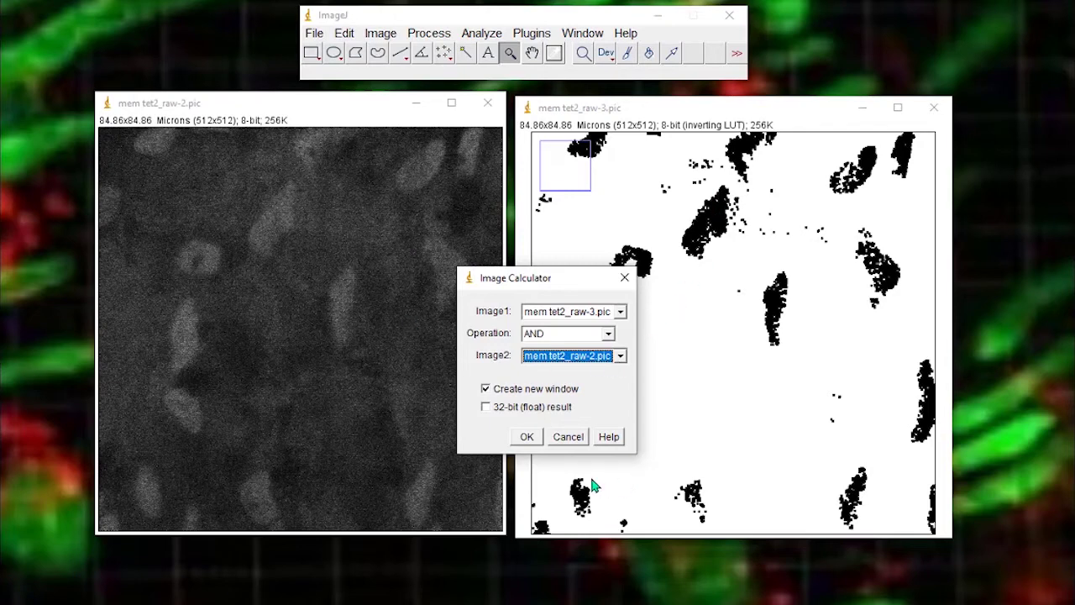
Run the AND calculation and place the Result window beside the original image.
left_click(527, 439)
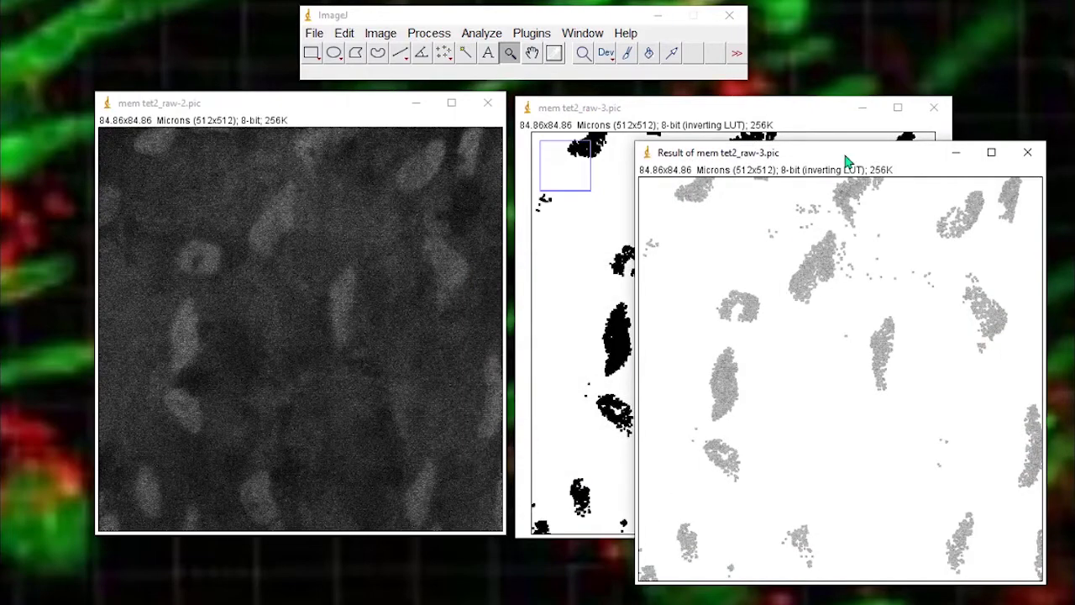
left_click_drag(844, 161, 437, 197)
left_click_drag(629, 191, 747, 118)
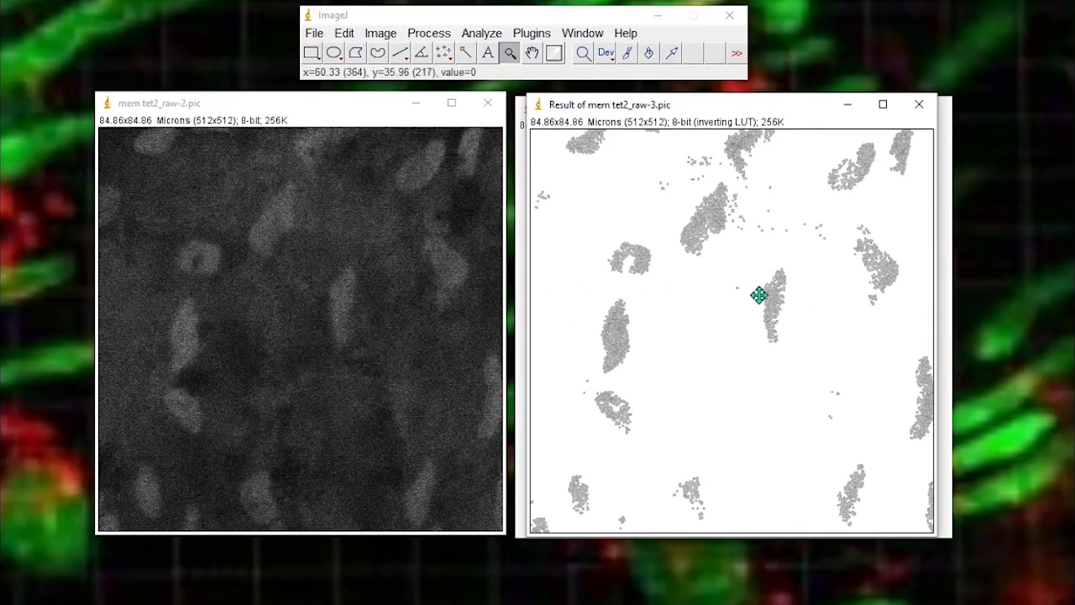
Apply the 16 Colors lookup table to the Result image, then to mem tet2_raw-2.pic.
left_click(344, 34)
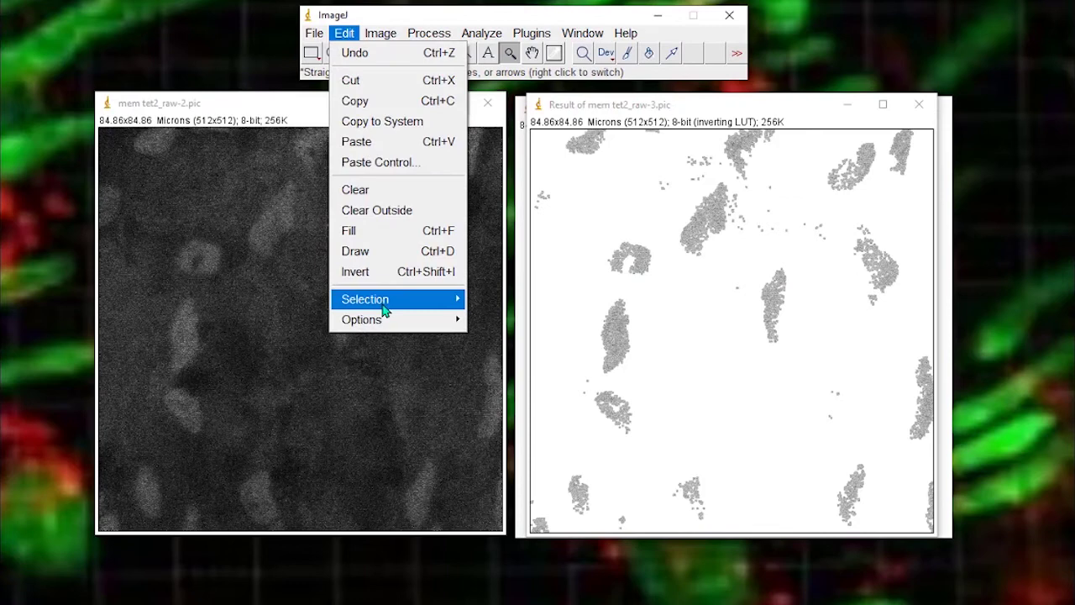
mouse_move(370, 36)
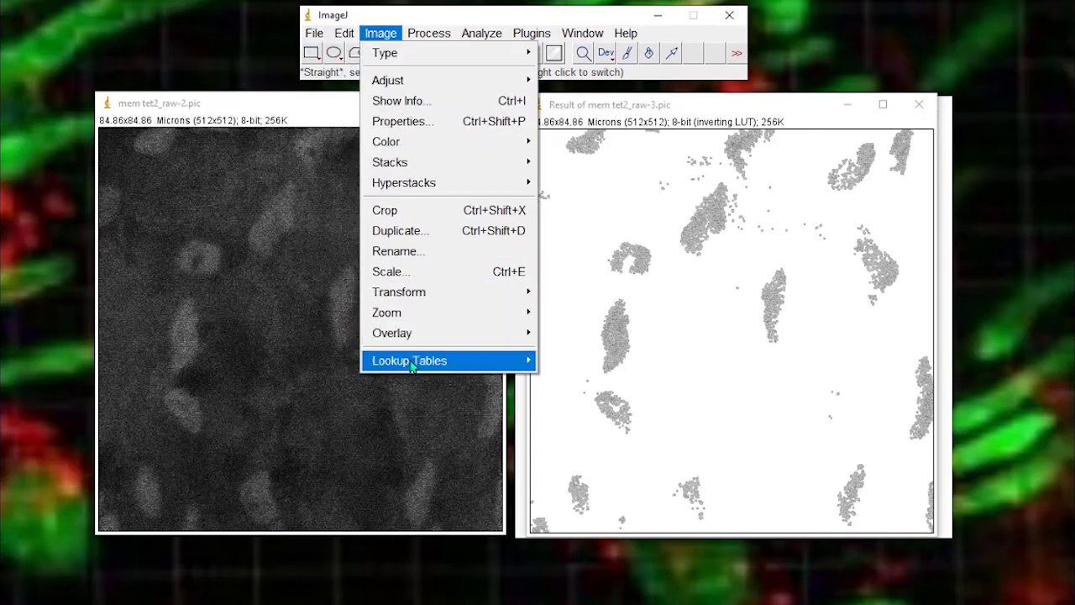
mouse_move(412, 367)
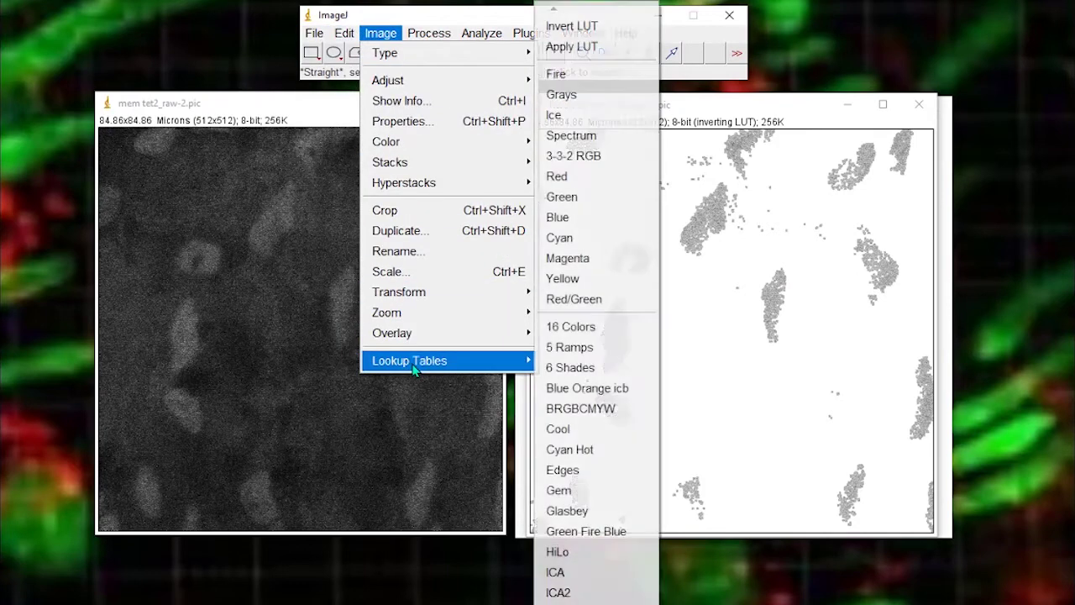
left_click(559, 326)
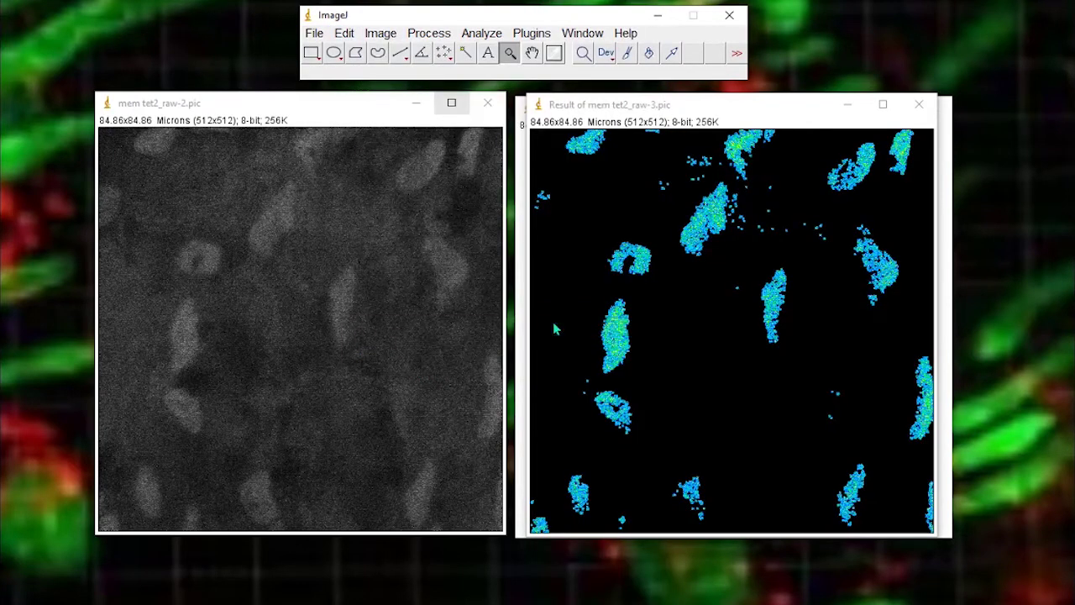
left_click(380, 33)
mouse_move(413, 360)
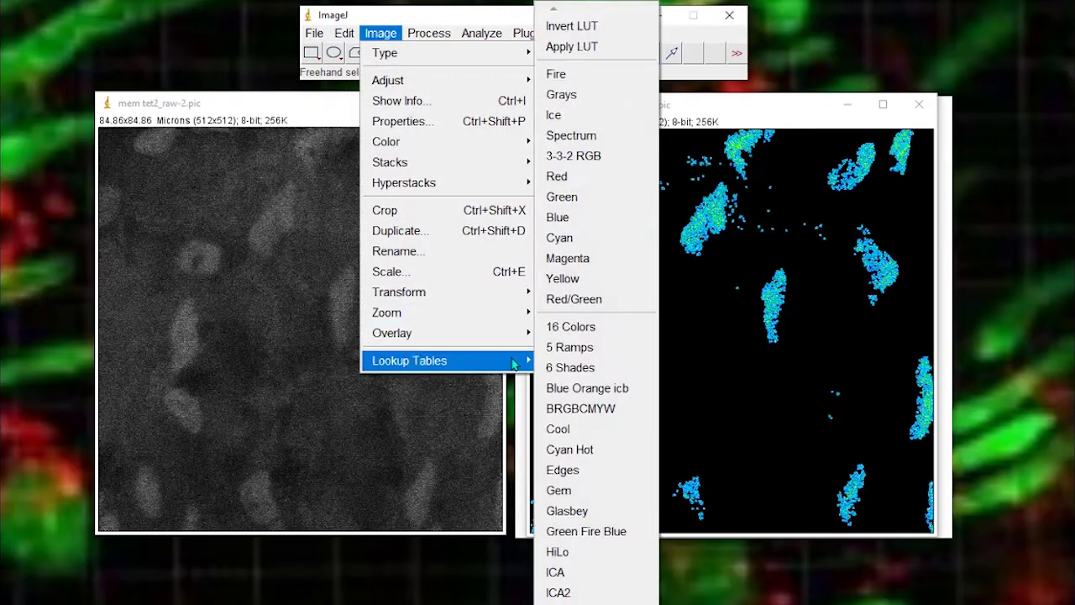
left_click(559, 327)
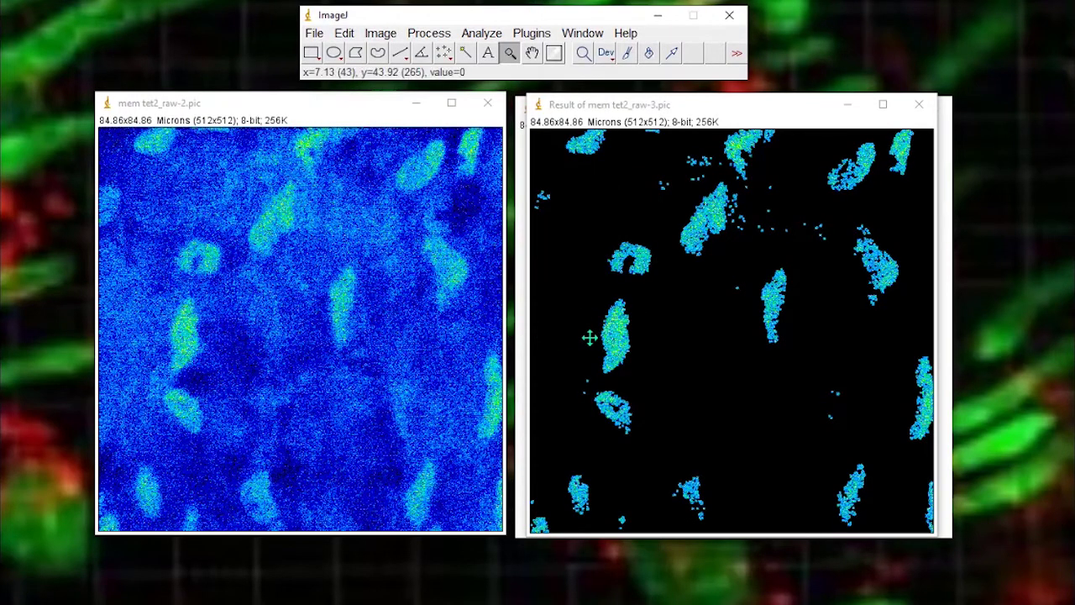
Zoom into the same cell: original to 600% and result to 800%.
left_click(183, 345)
left_click(227, 352)
left_click(233, 445)
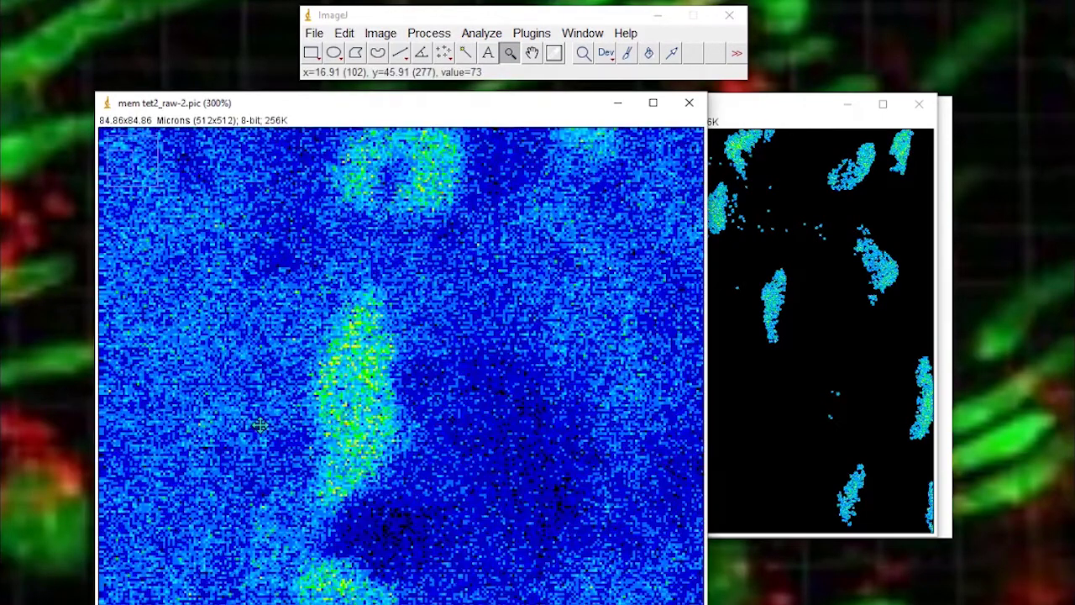
left_click(264, 425)
left_click(354, 422)
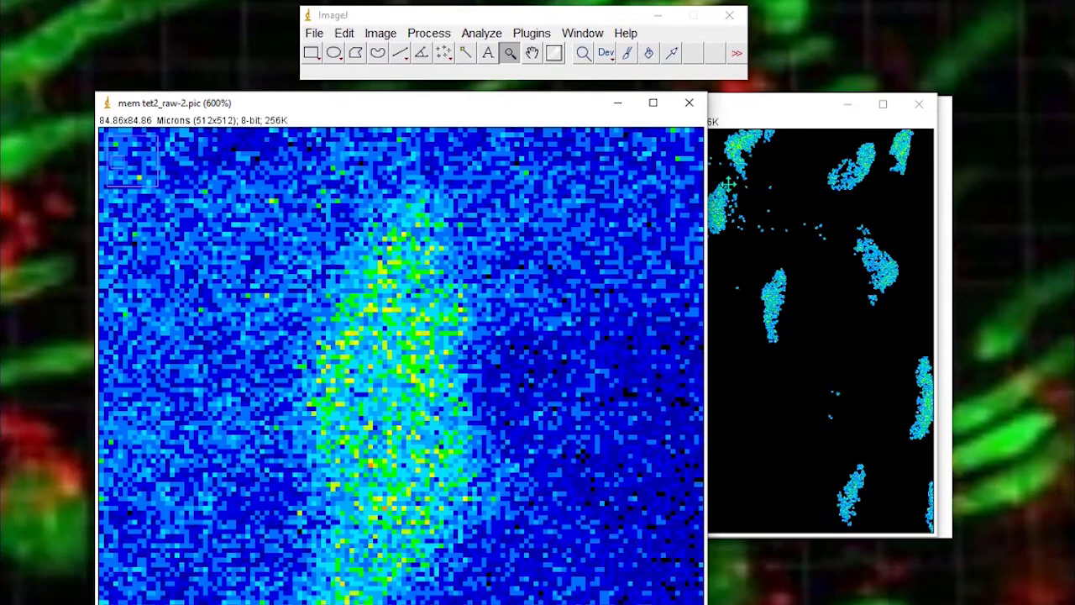
left_click(770, 98)
left_click(649, 342)
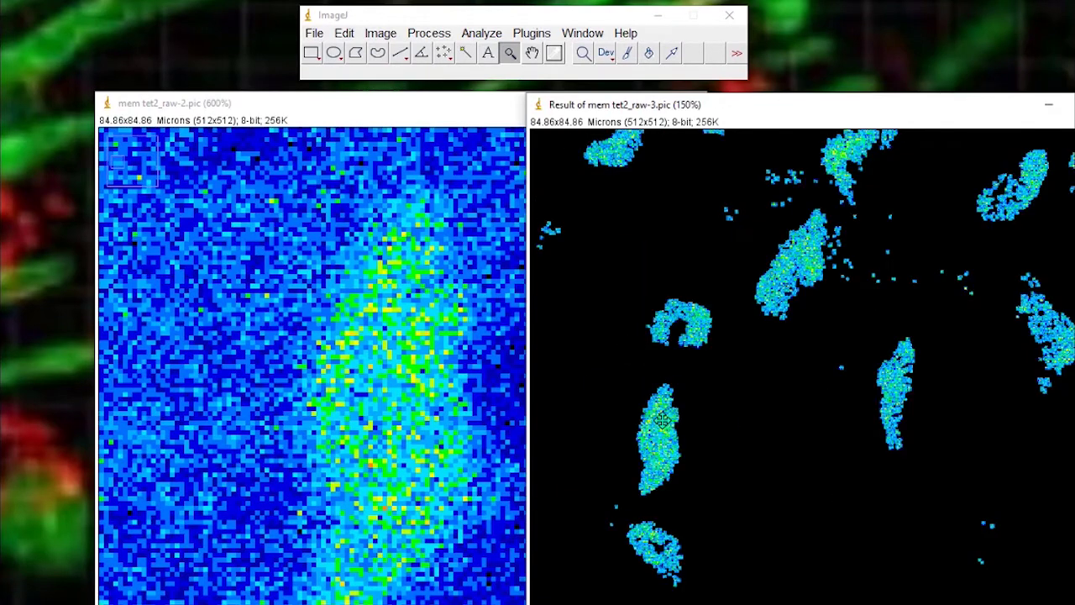
left_click(741, 217)
left_click(688, 433)
left_click(719, 427)
left_click(825, 413)
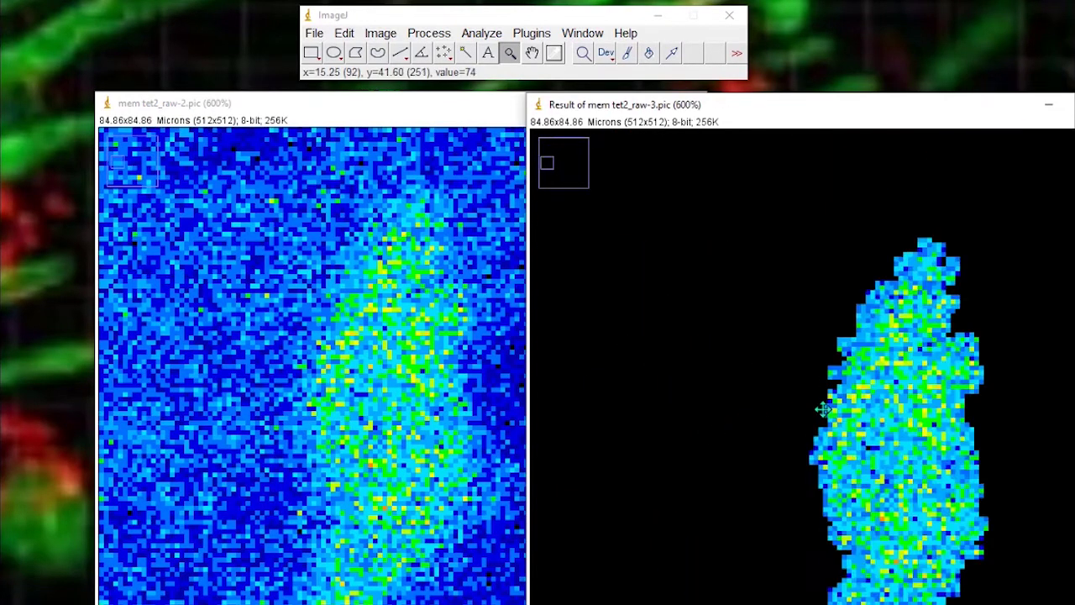
left_click(870, 400)
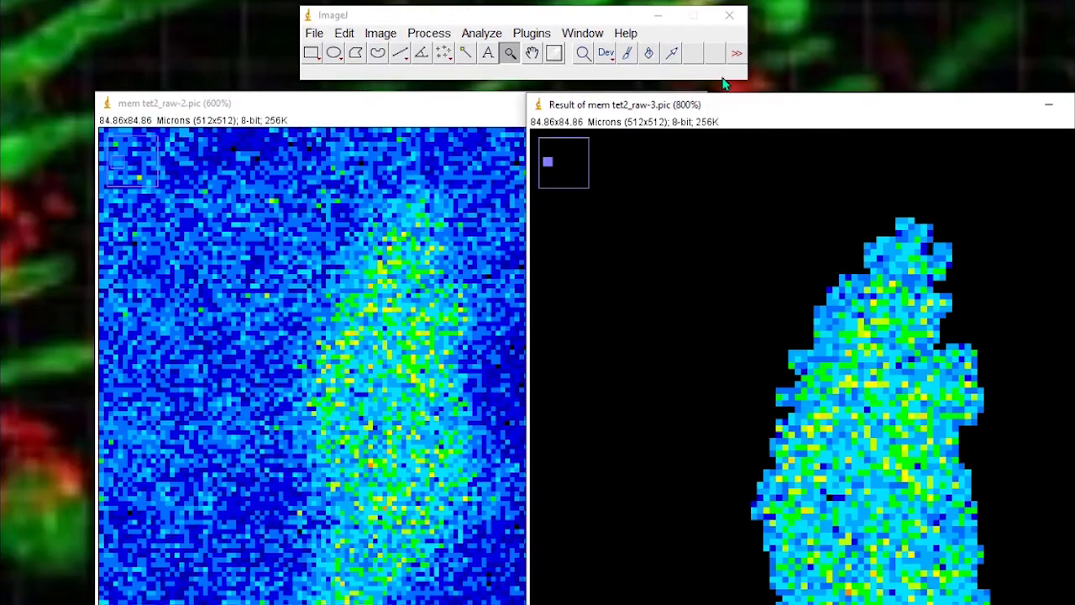
left_click_drag(727, 115, 713, 79)
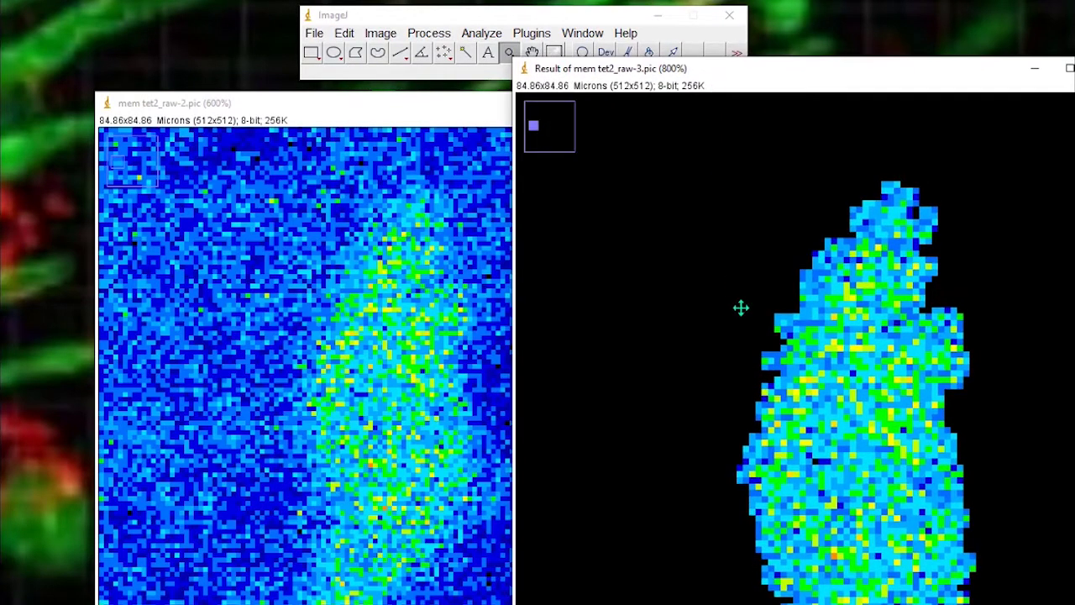
Zoom closer into the cell pixels: original to 2400% and result to 3200%.
left_click(424, 409)
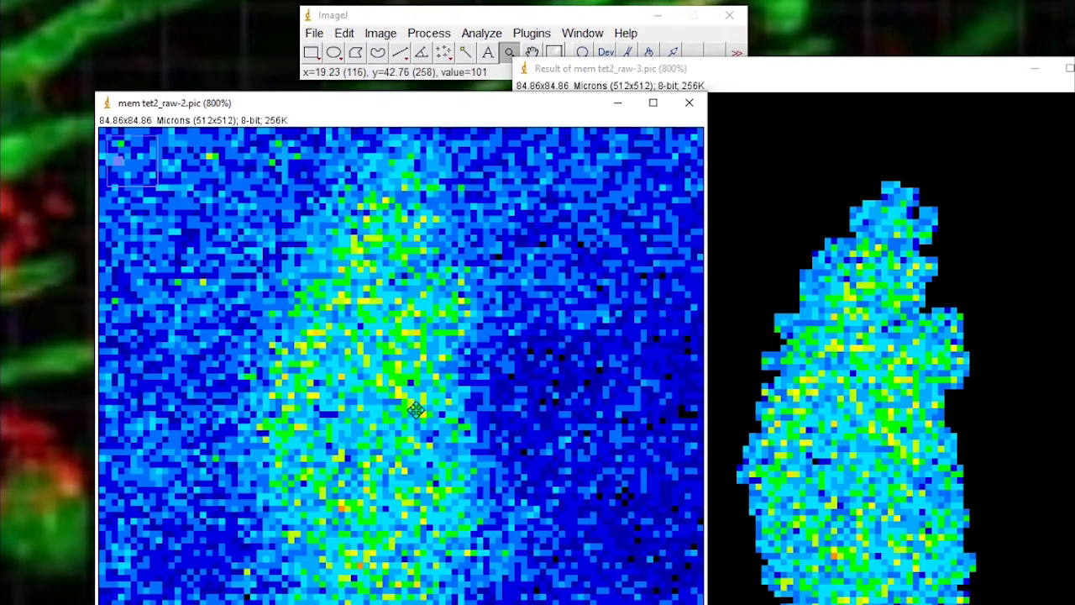
left_click(448, 347)
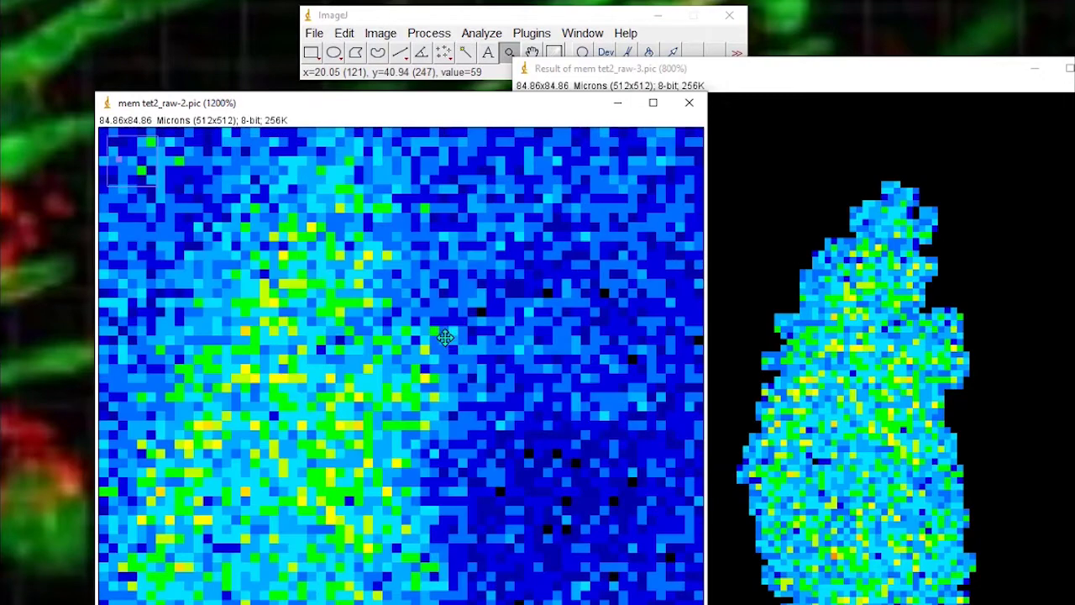
left_click(401, 429)
left_click(401, 434)
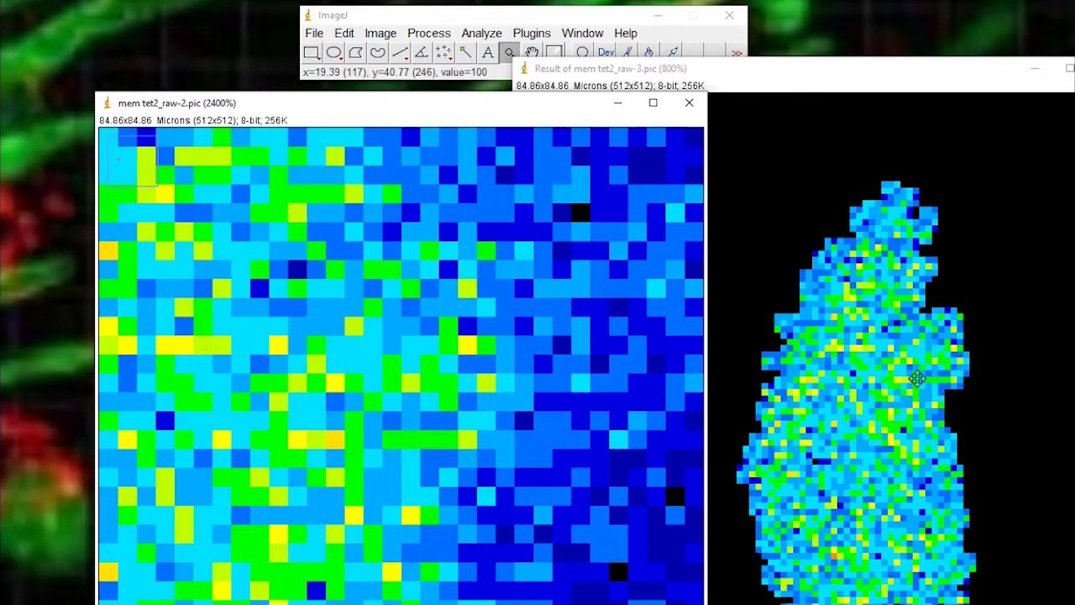
left_click(929, 385)
left_click(839, 397)
left_click(812, 397)
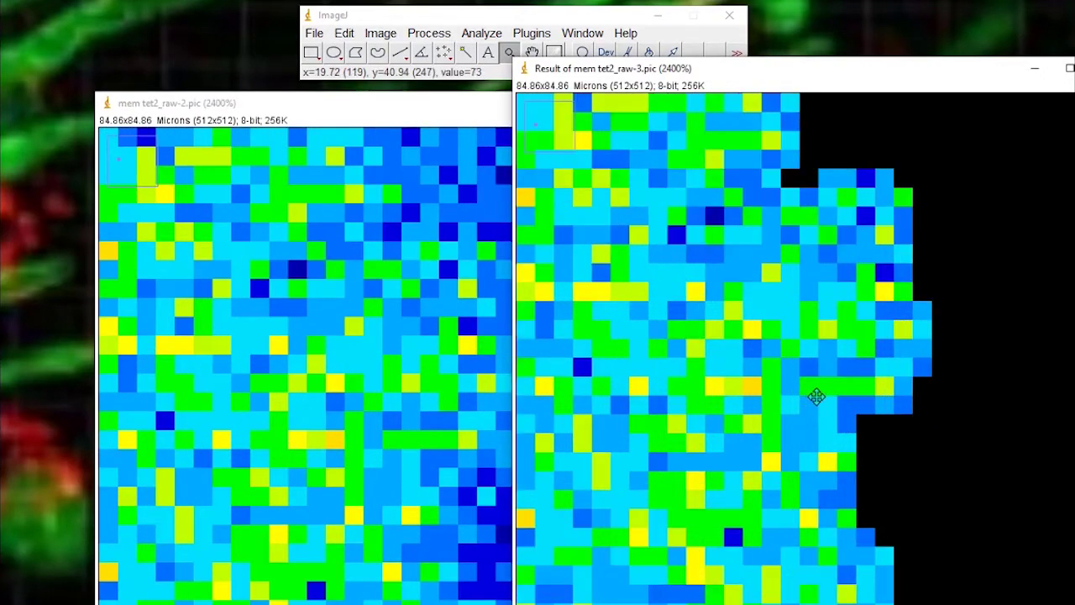
left_click(817, 395)
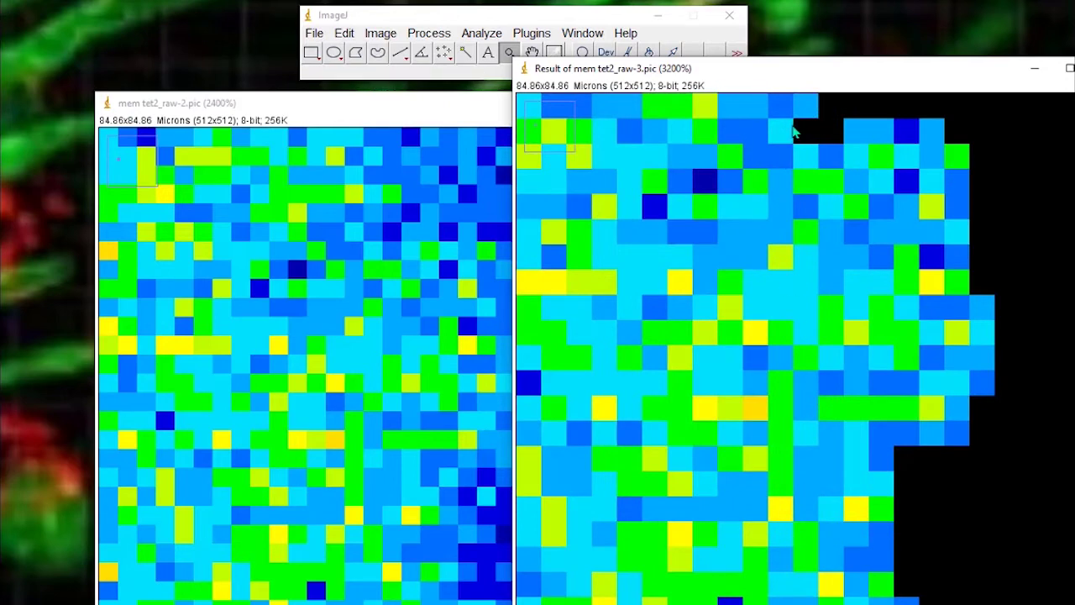
left_click_drag(736, 84, 777, 122)
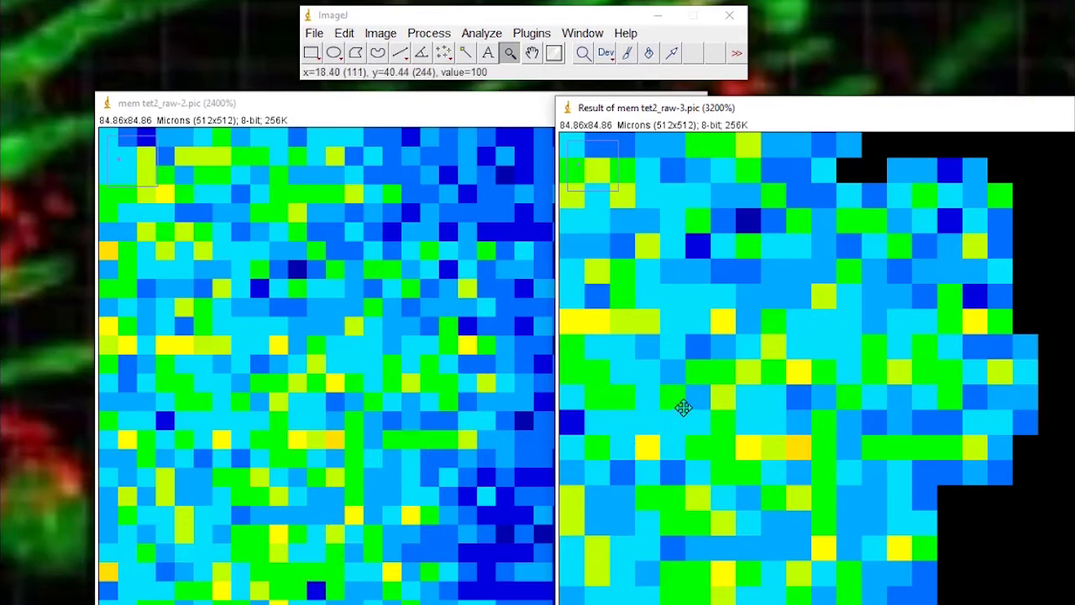
Zoom both the Result image and mem tet2_raw-2.pic back out to 100%.
right_click(689, 403)
right_click(703, 389)
right_click(815, 381)
right_click(829, 381)
right_click(811, 390)
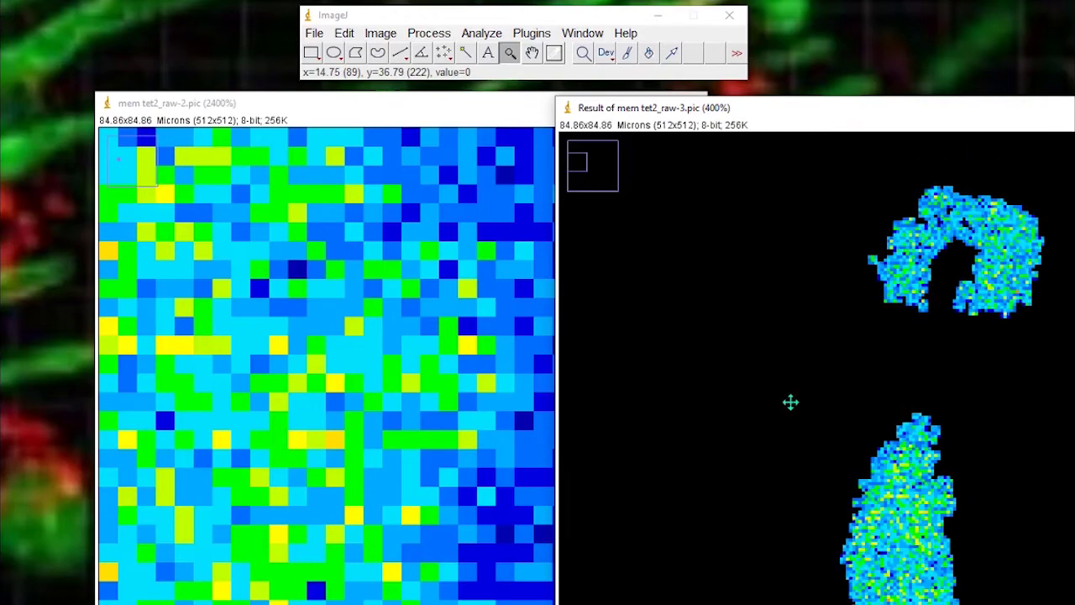
right_click(308, 442)
right_click(308, 443)
right_click(309, 442)
right_click(308, 442)
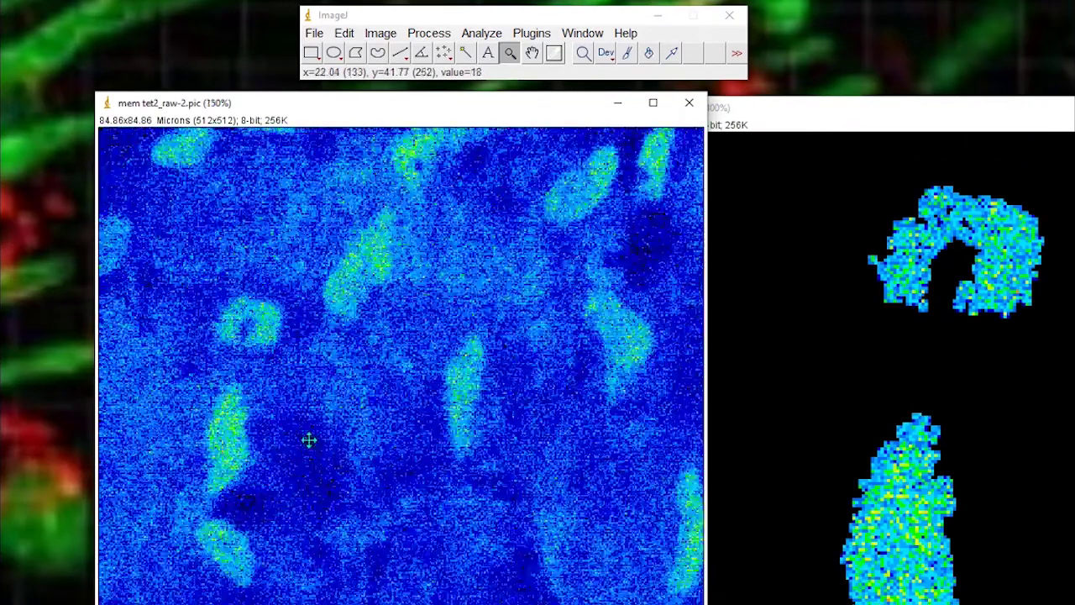
right_click(308, 442)
right_click(851, 391)
right_click(822, 377)
right_click(822, 377)
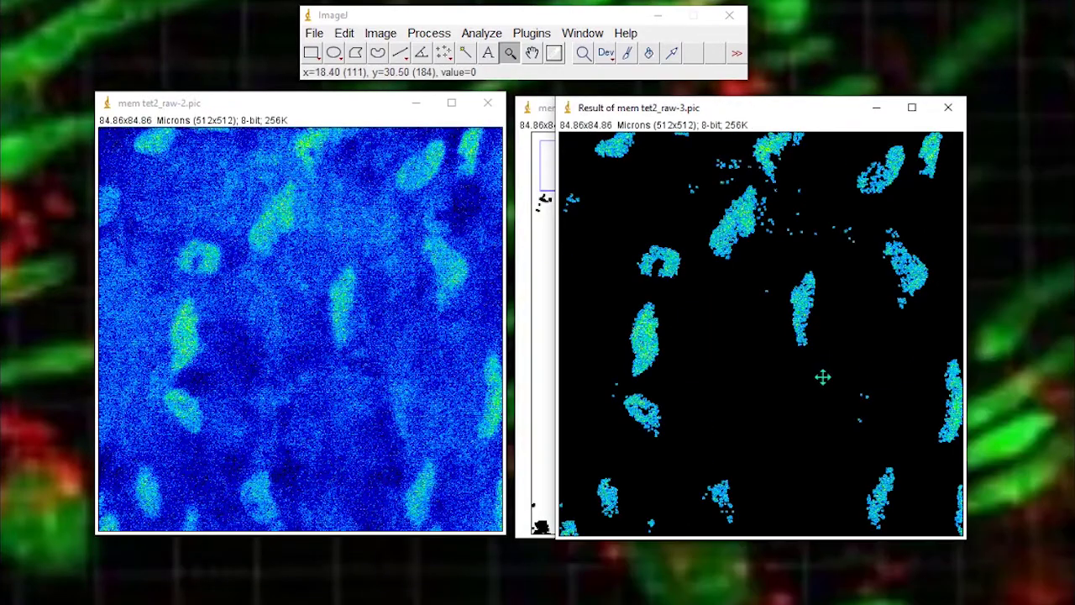